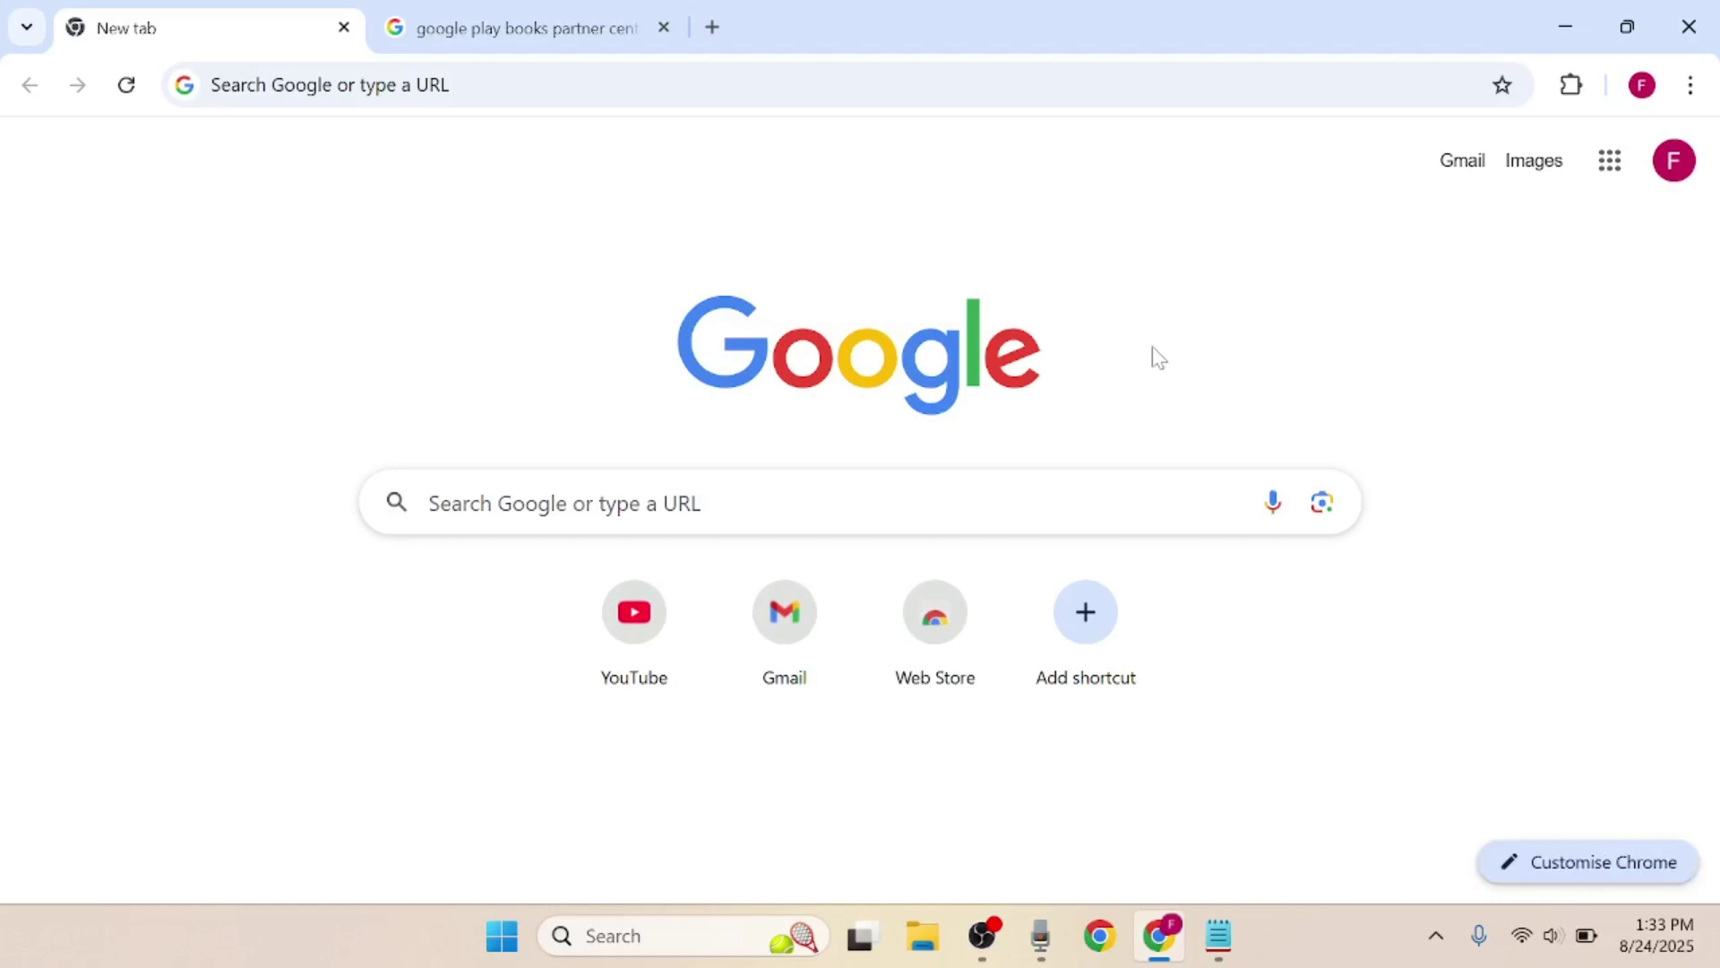
- Close the empty tab and open the Google Play Books Partner Center search result
click(345, 27)
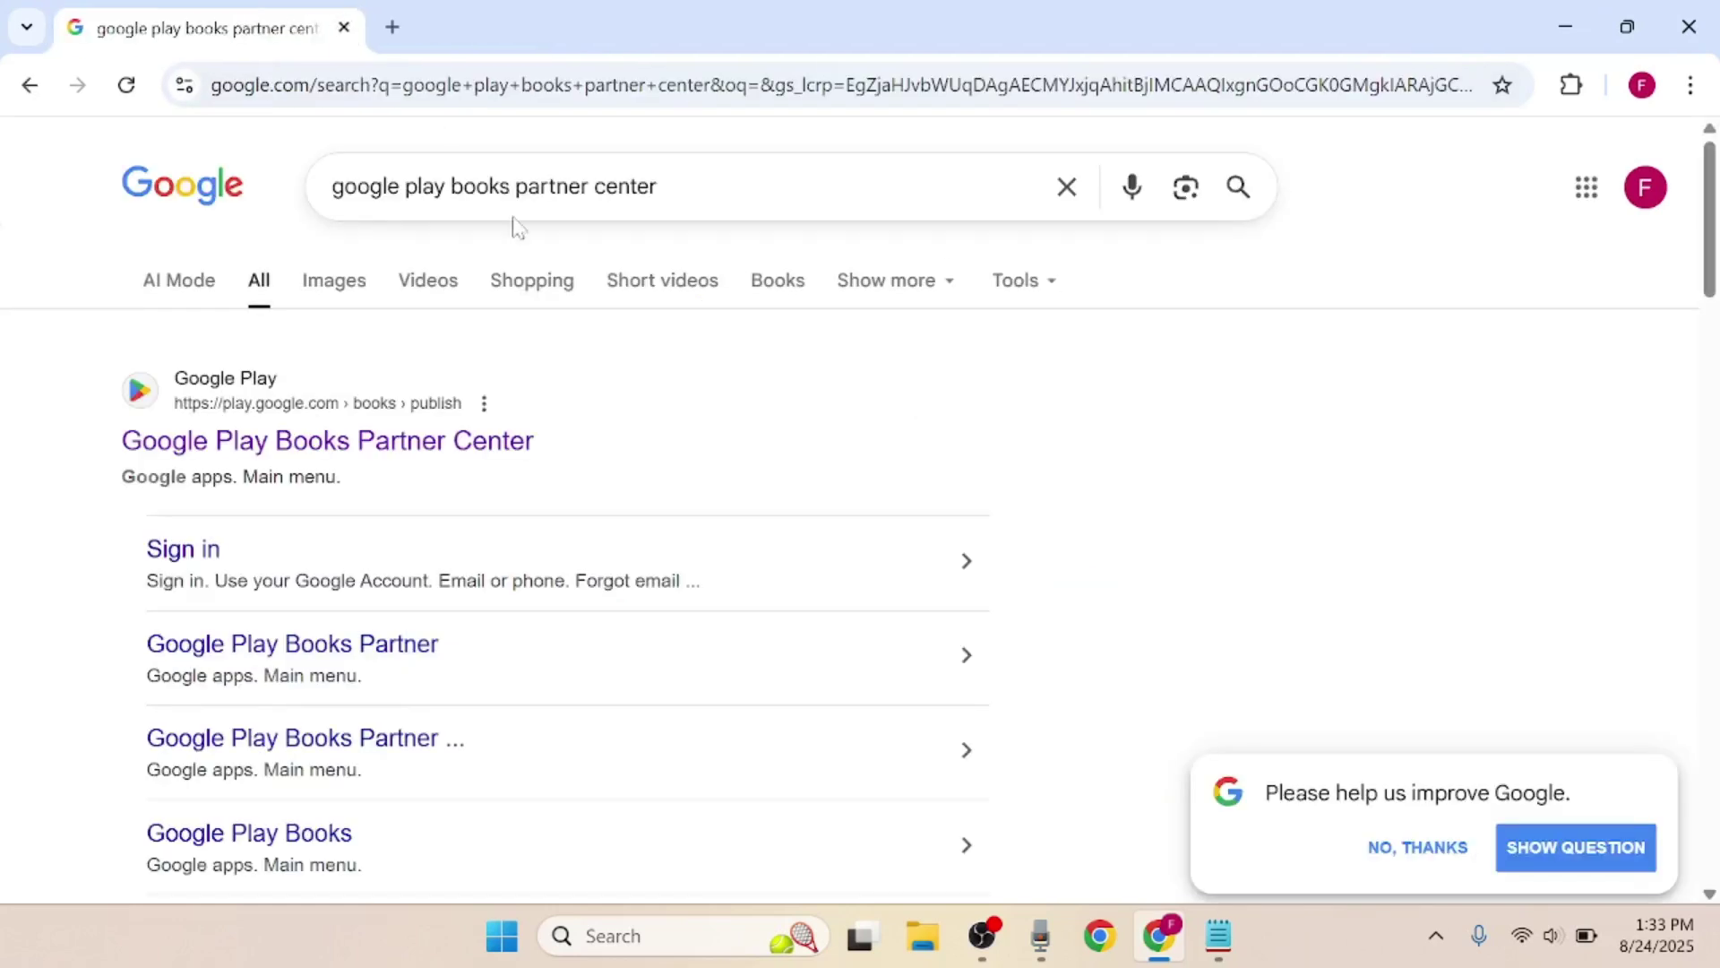
click(394, 454)
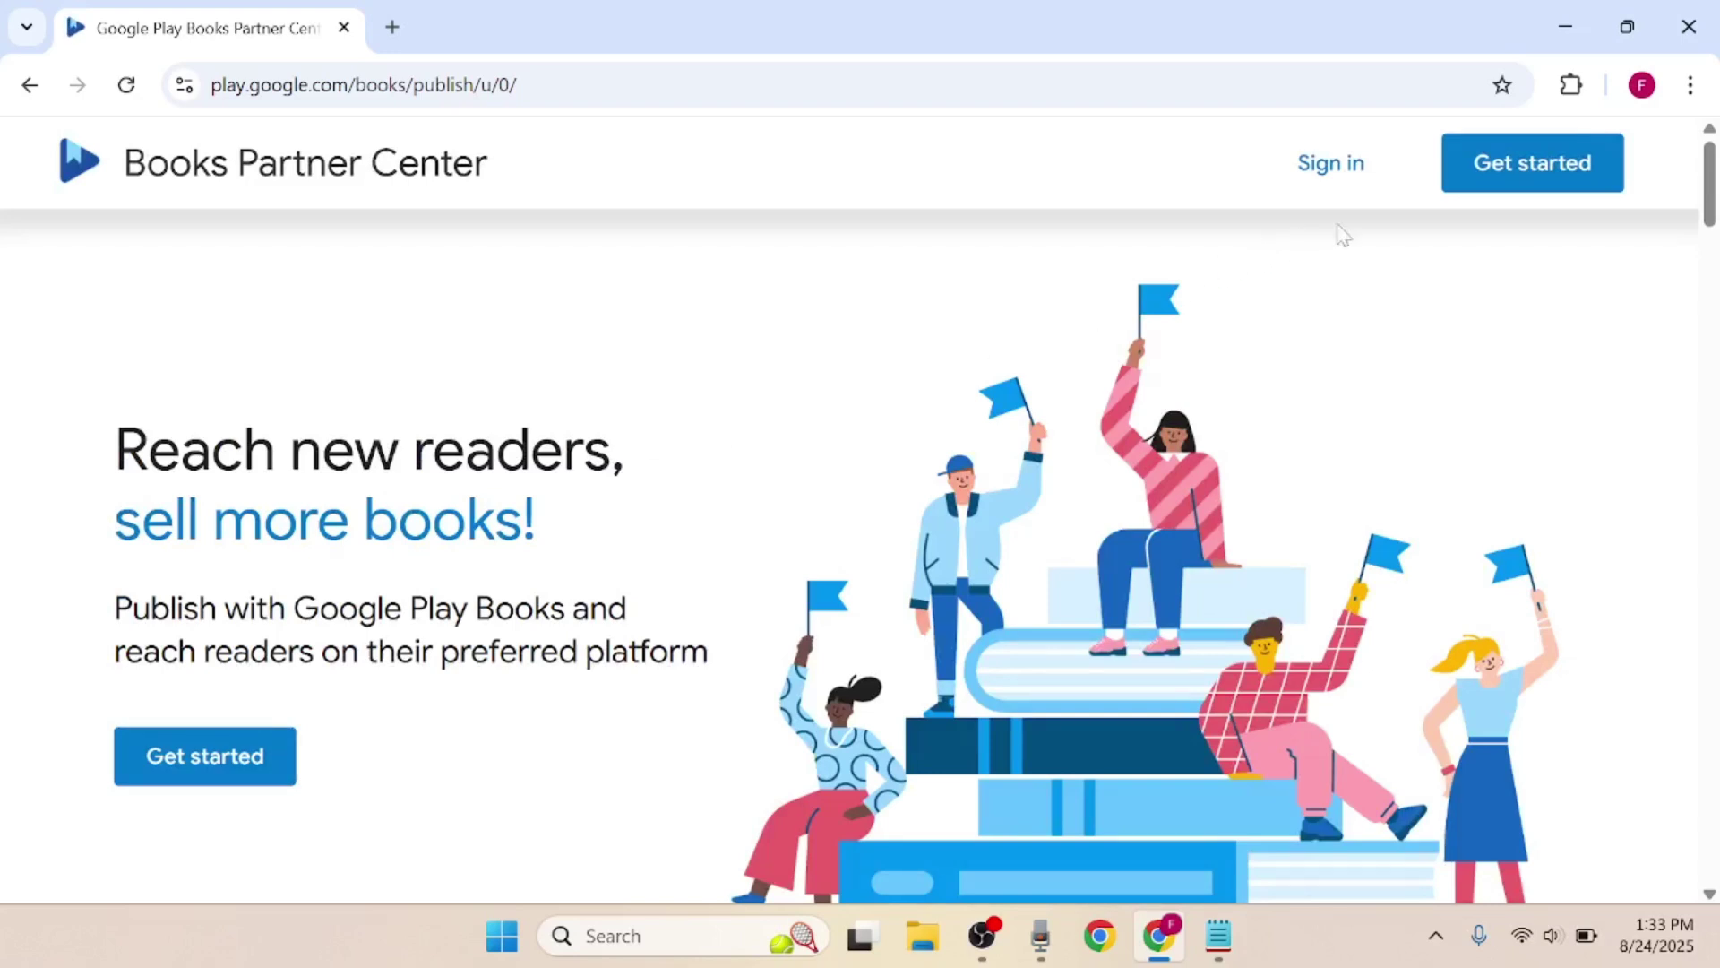
- Sign up as self-published author 'Tutorials' in the United Kingdom, adding a phone number
click(1553, 190)
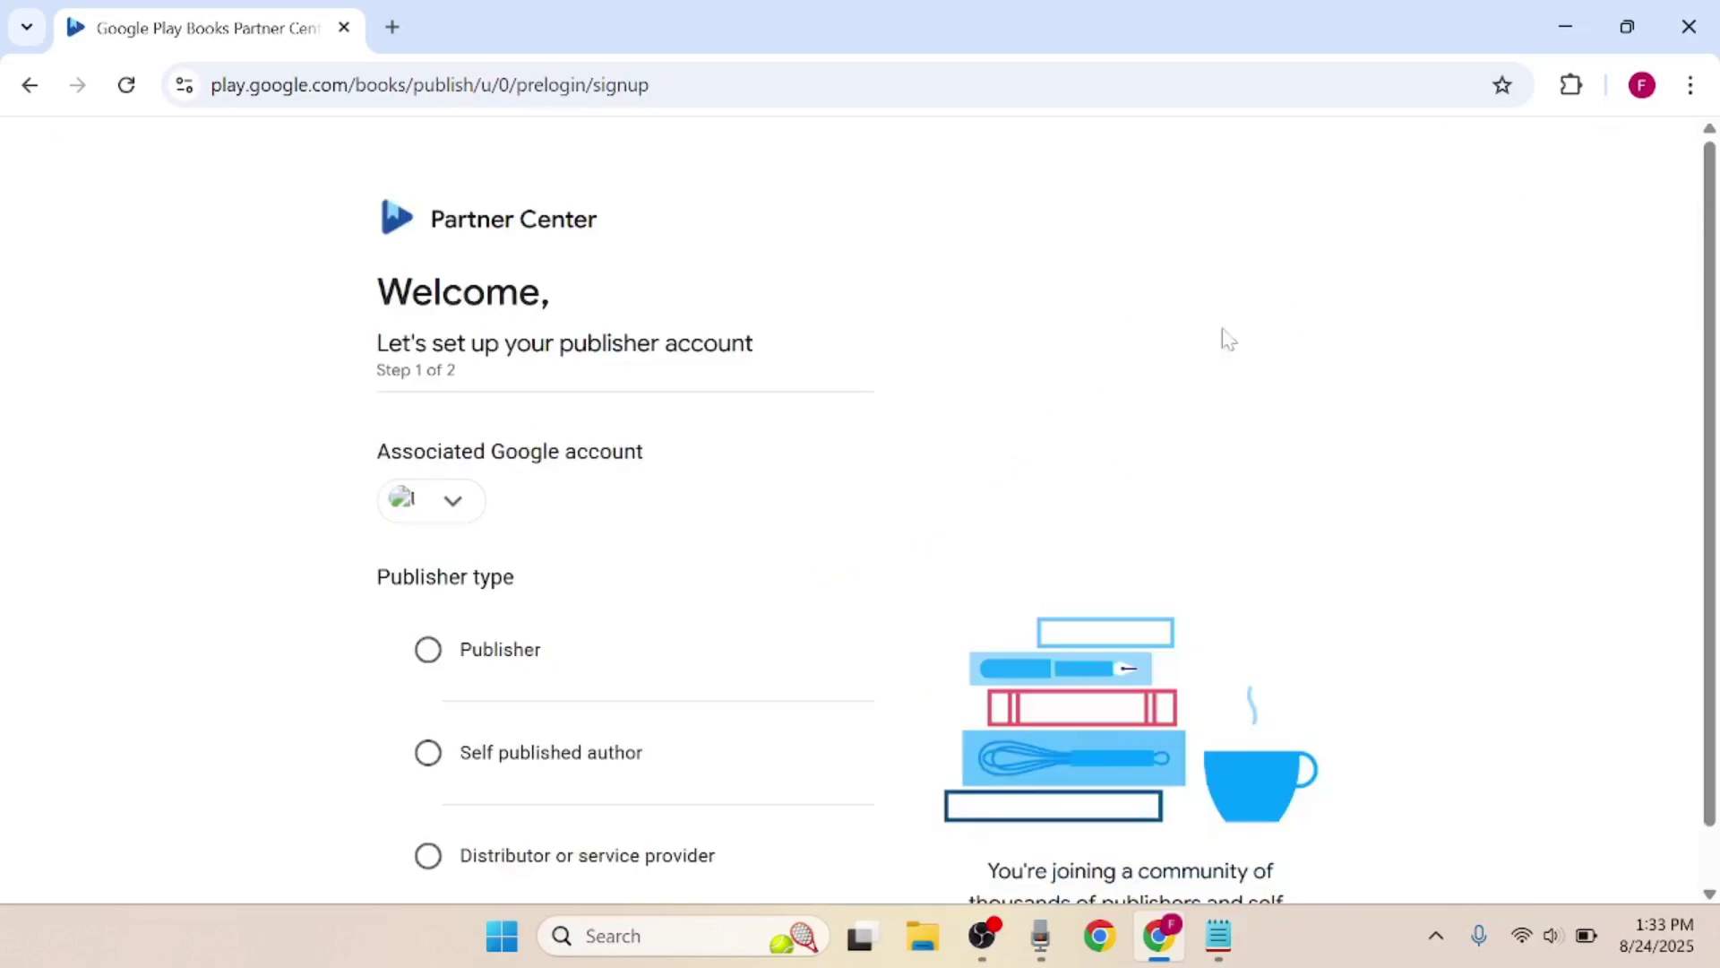
scroll(1197, 346, down, 1)
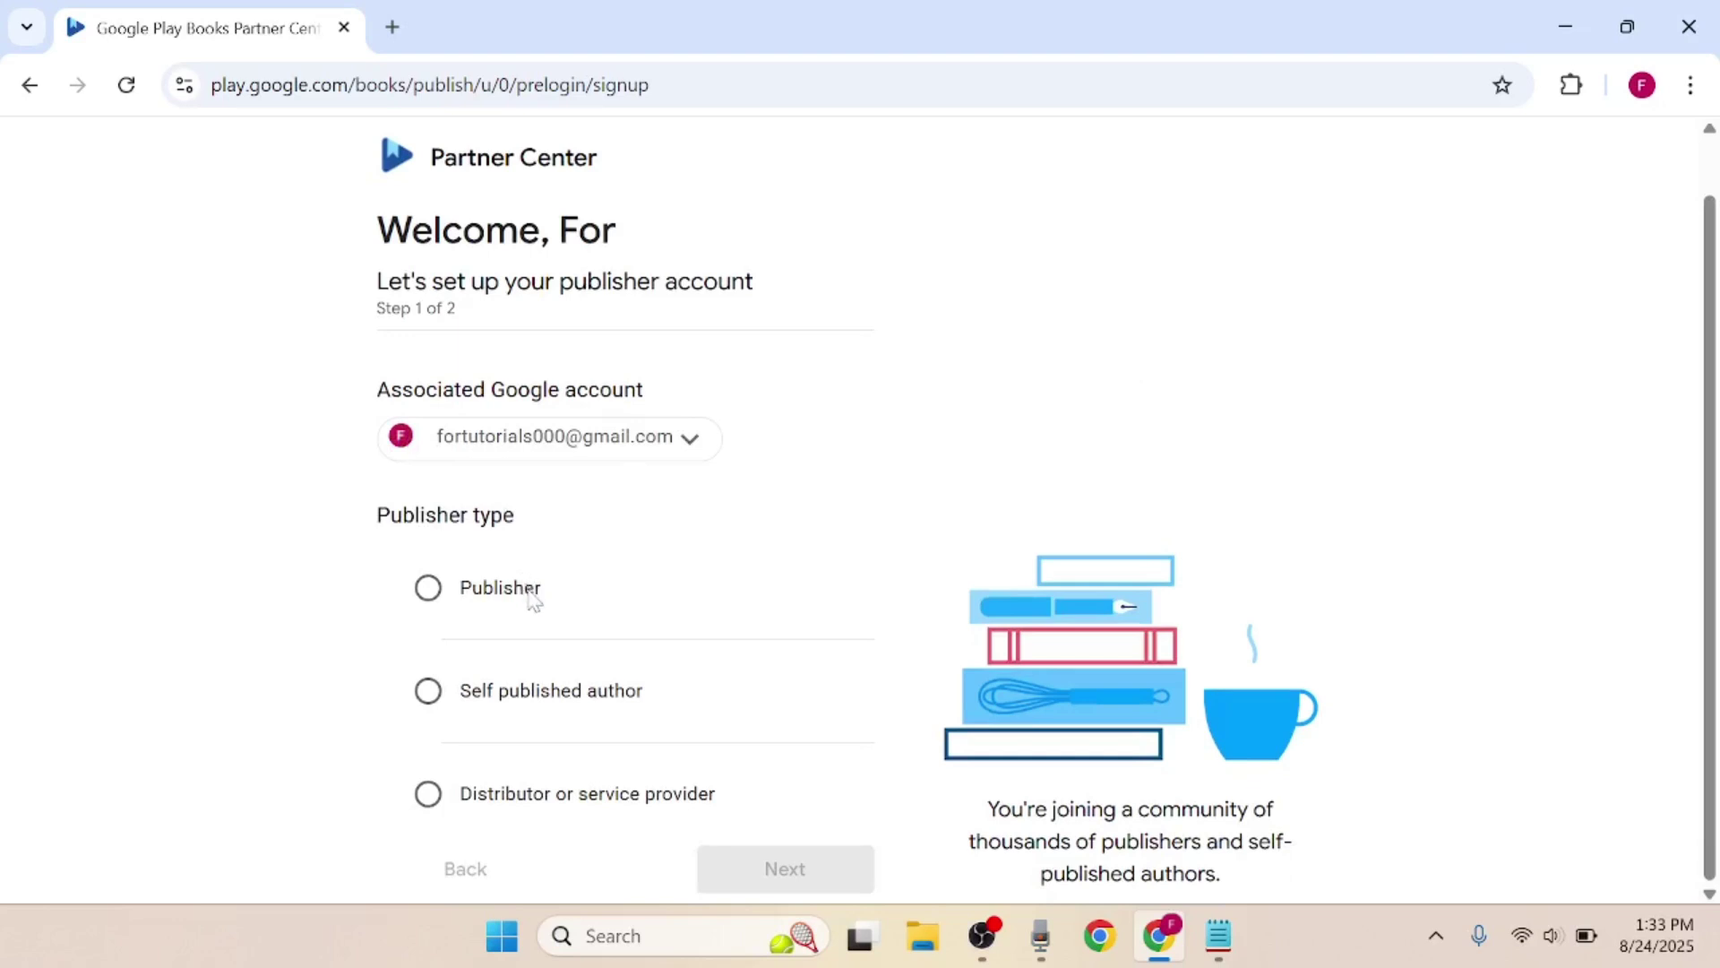
click(494, 696)
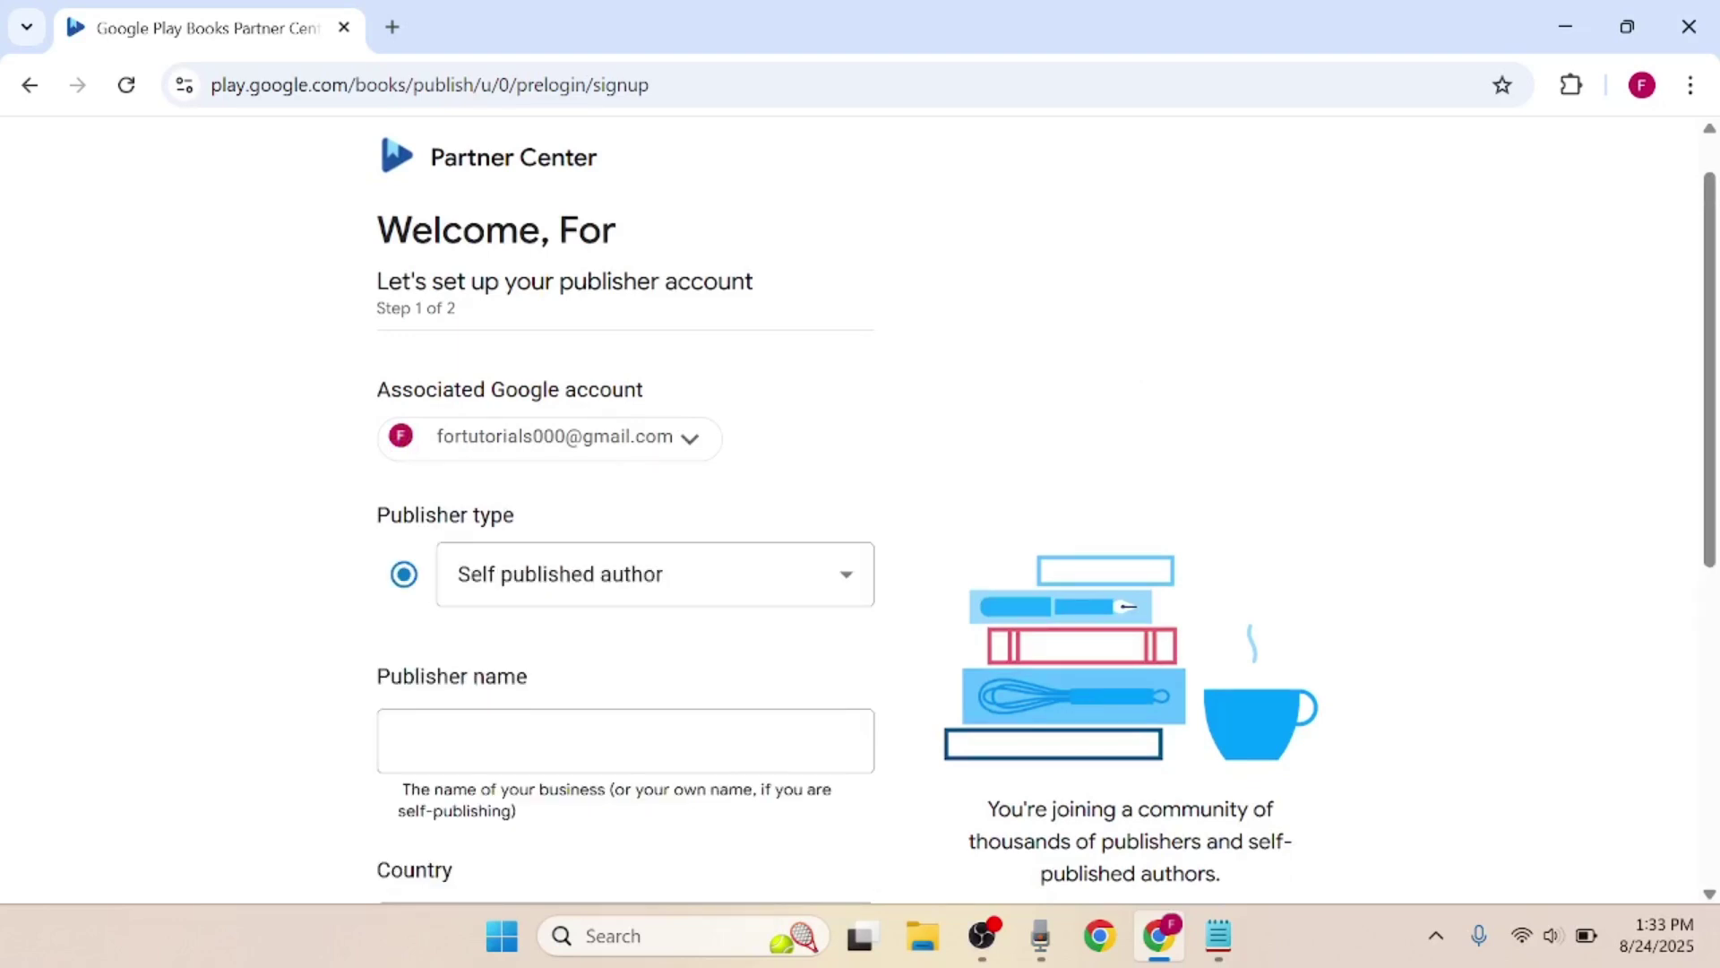
scroll(860, 511, down, 2)
click(626, 471)
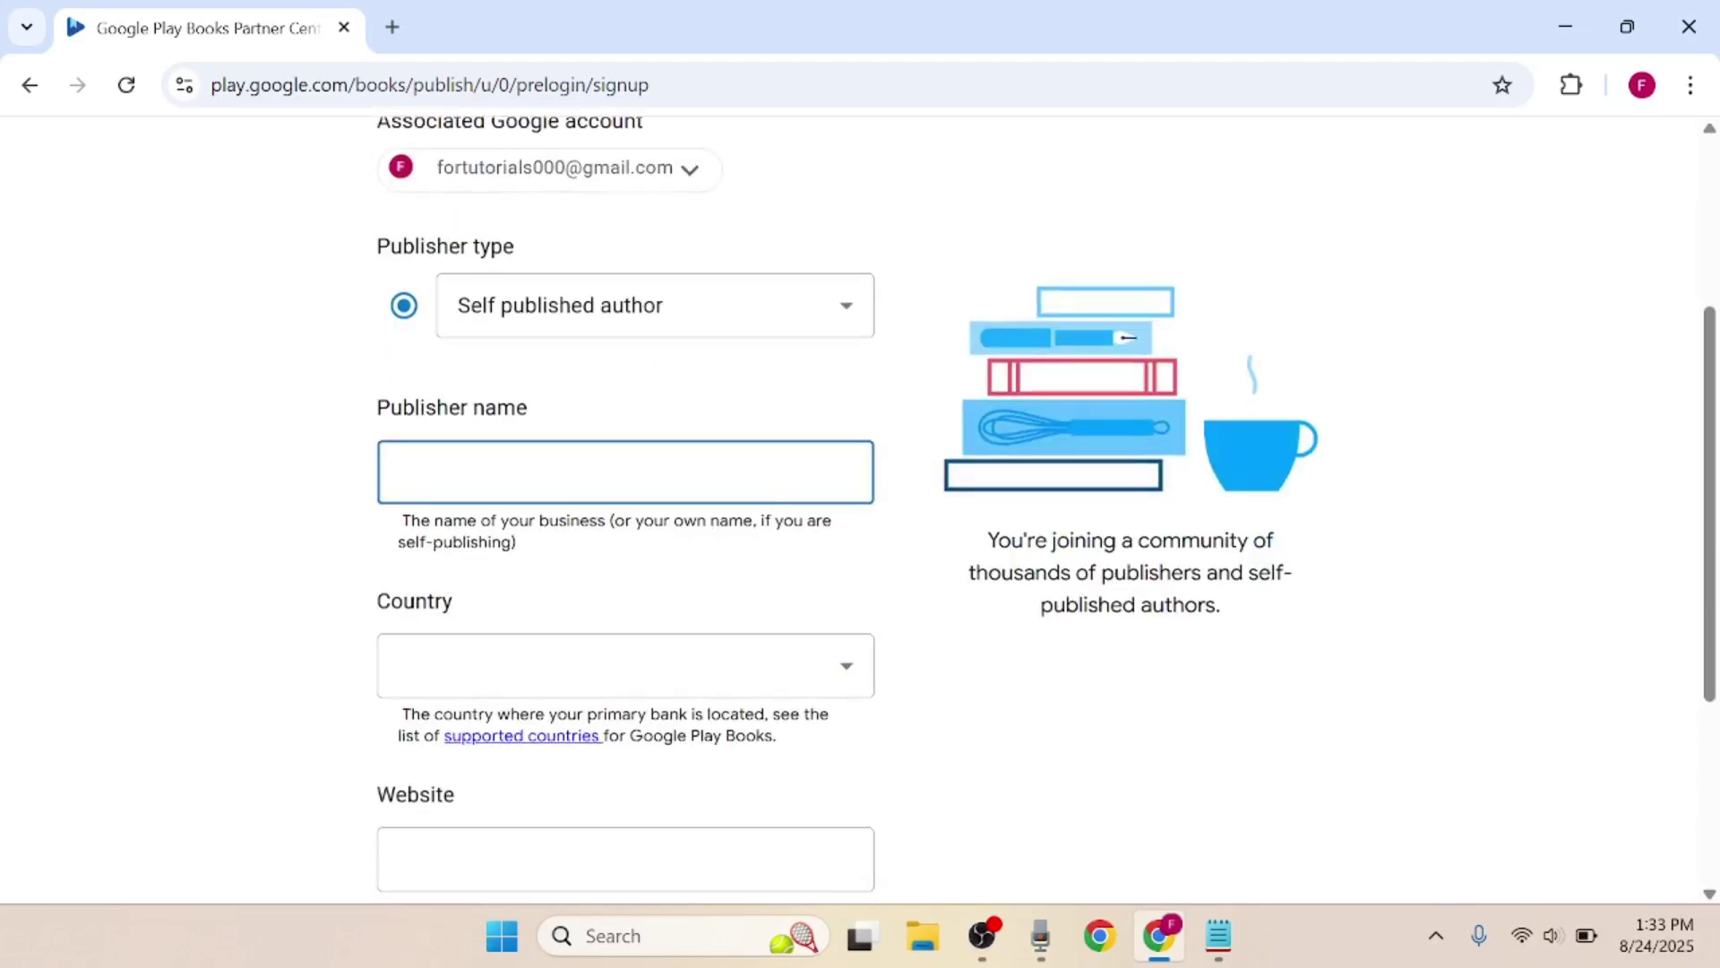
text(Tutorials)
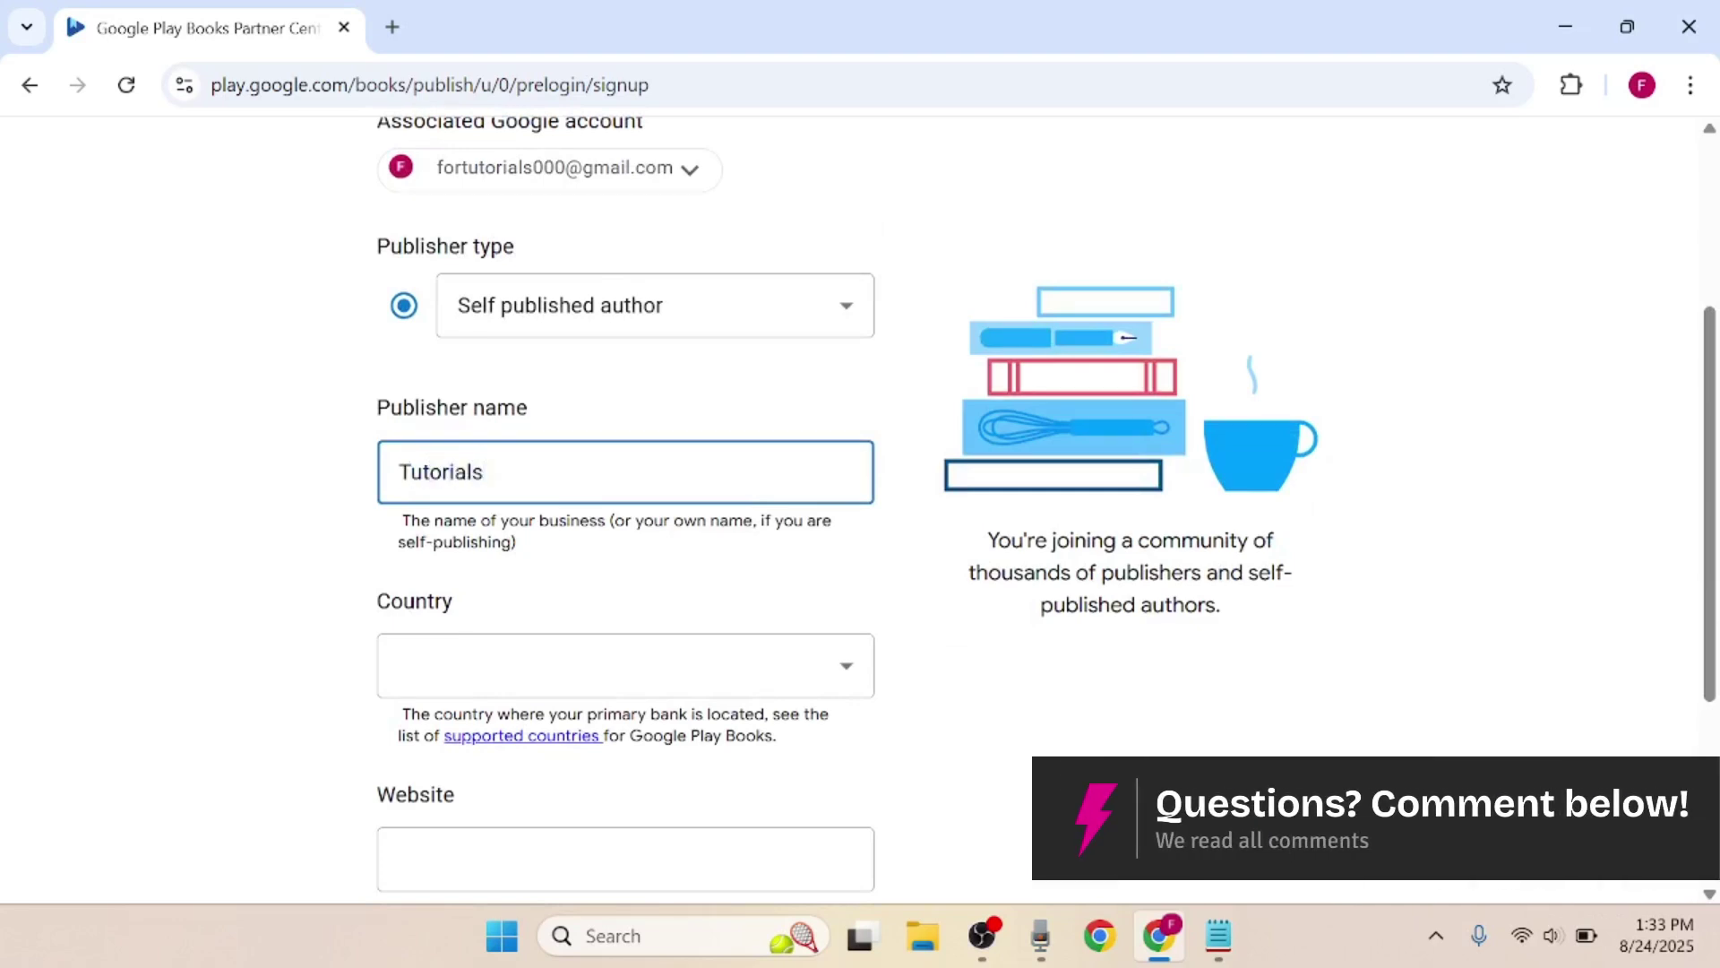
scroll(860, 511, down, 3)
click(847, 312)
scroll(631, 458, down, 2)
scroll(592, 538, down, 5)
scroll(557, 591, down, 3)
click(552, 545)
click(571, 699)
click(676, 624)
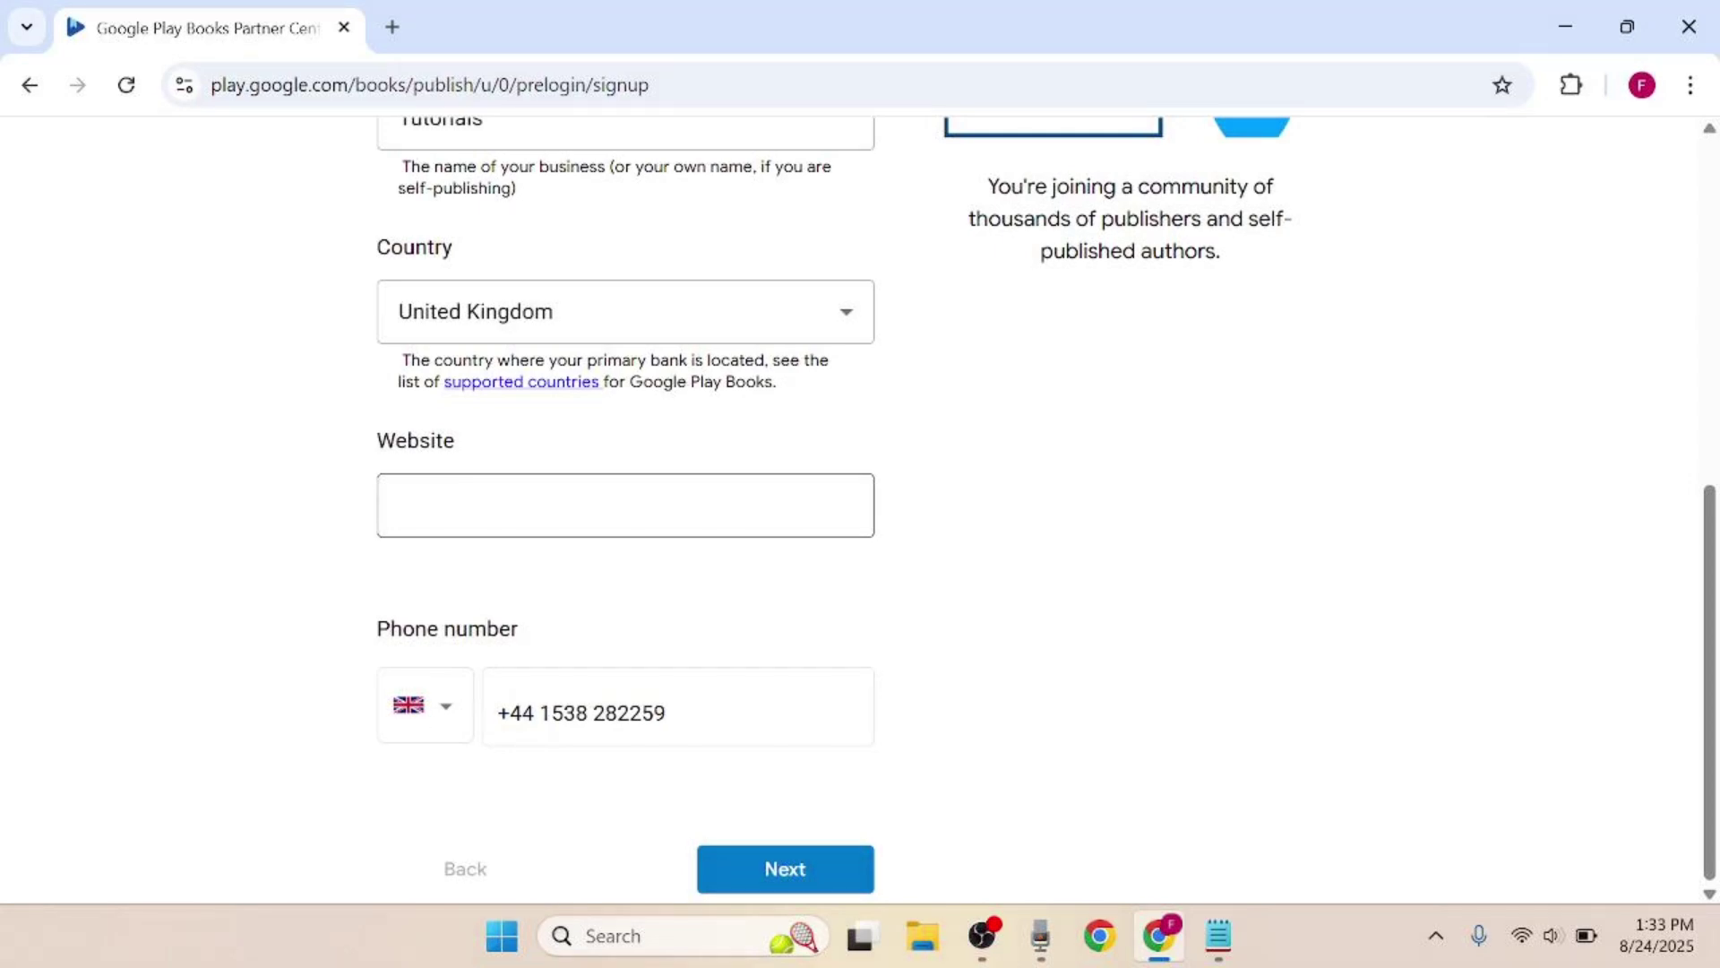
- Agree to the Partner Center terms and pass the 'I'm not a robot' check
click(731, 869)
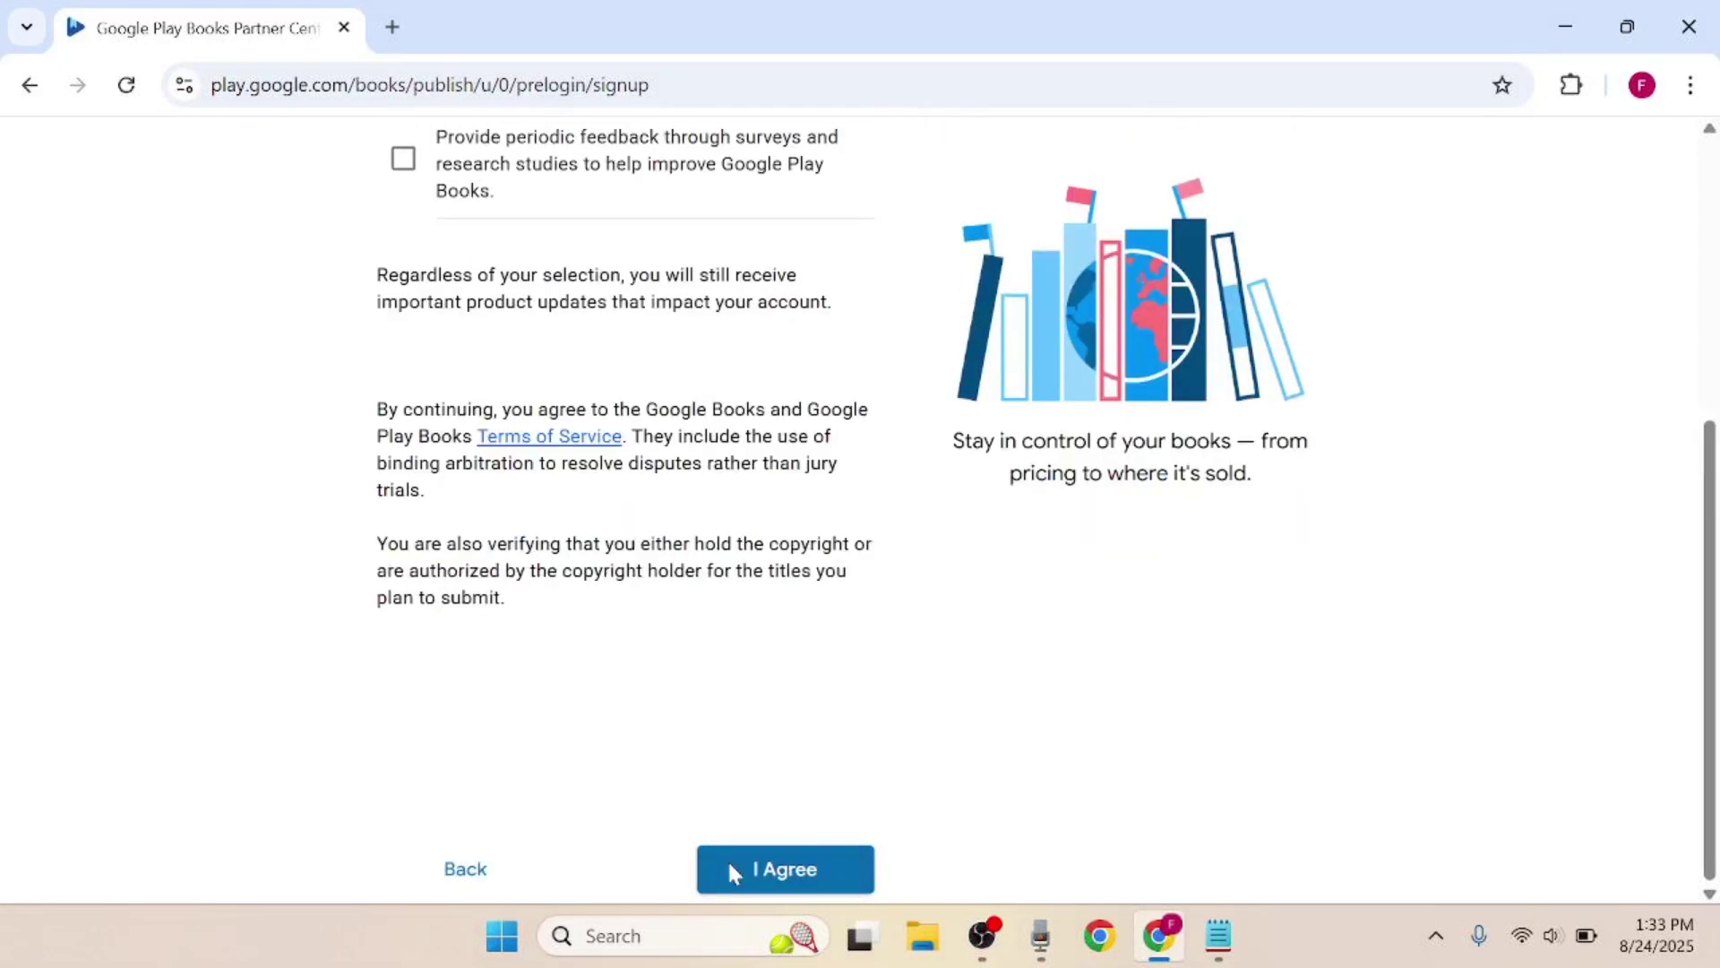
click(730, 872)
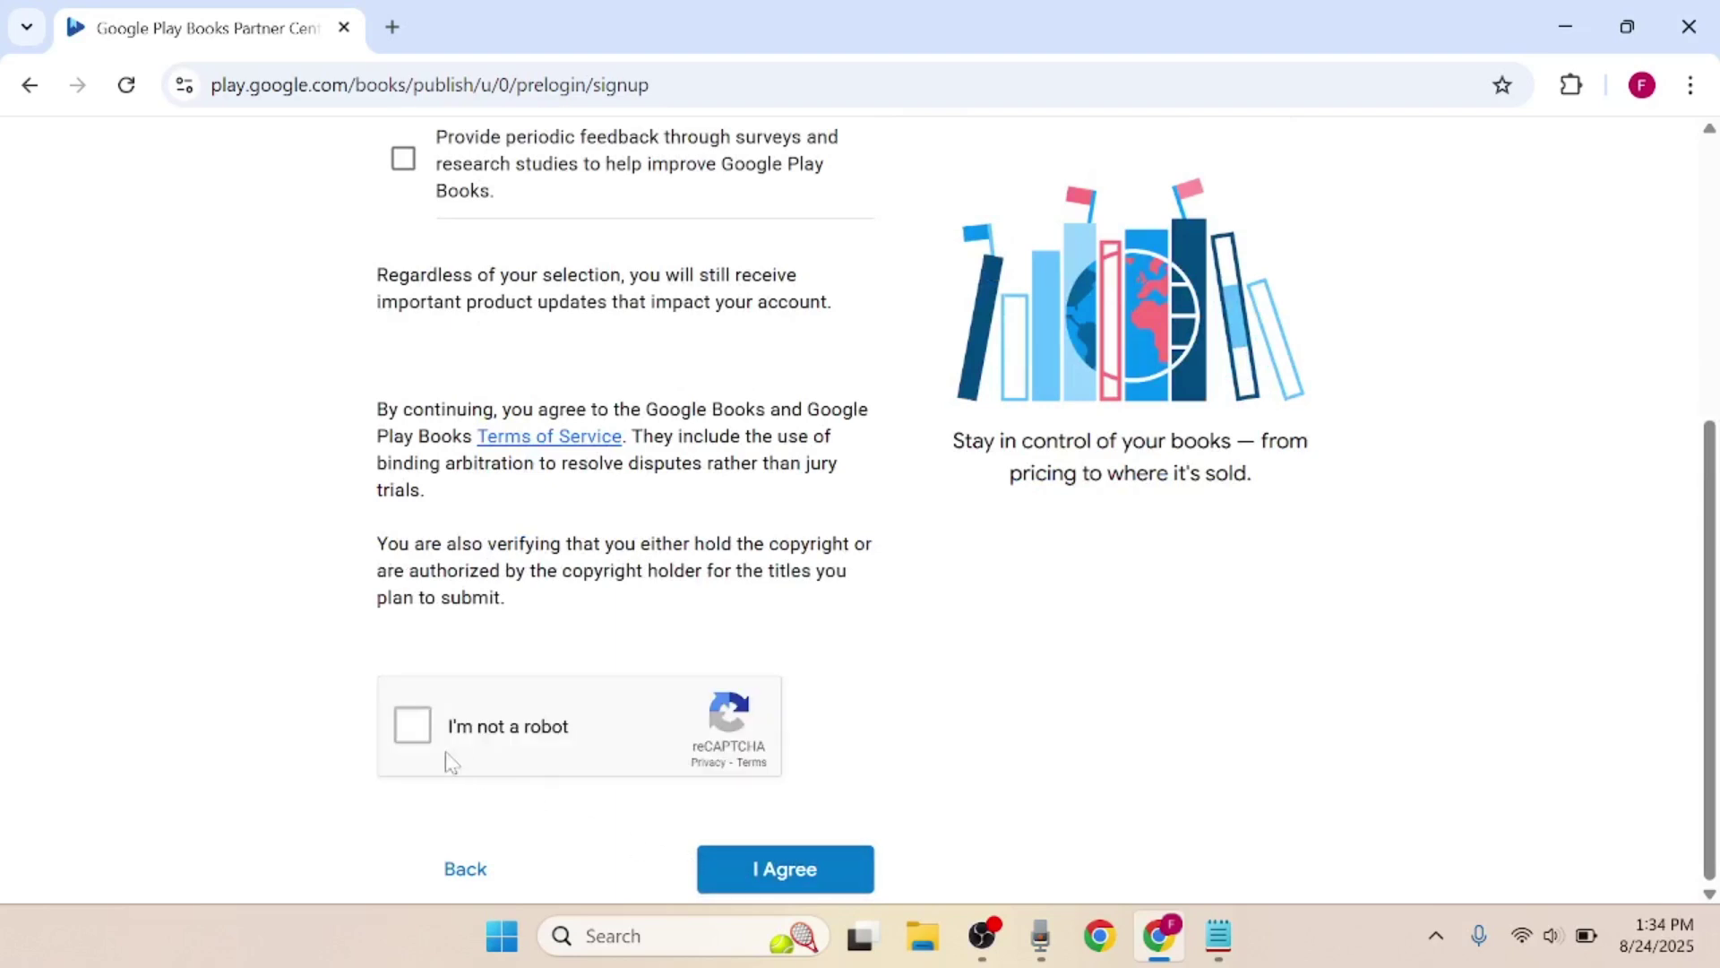
click(420, 739)
click(778, 870)
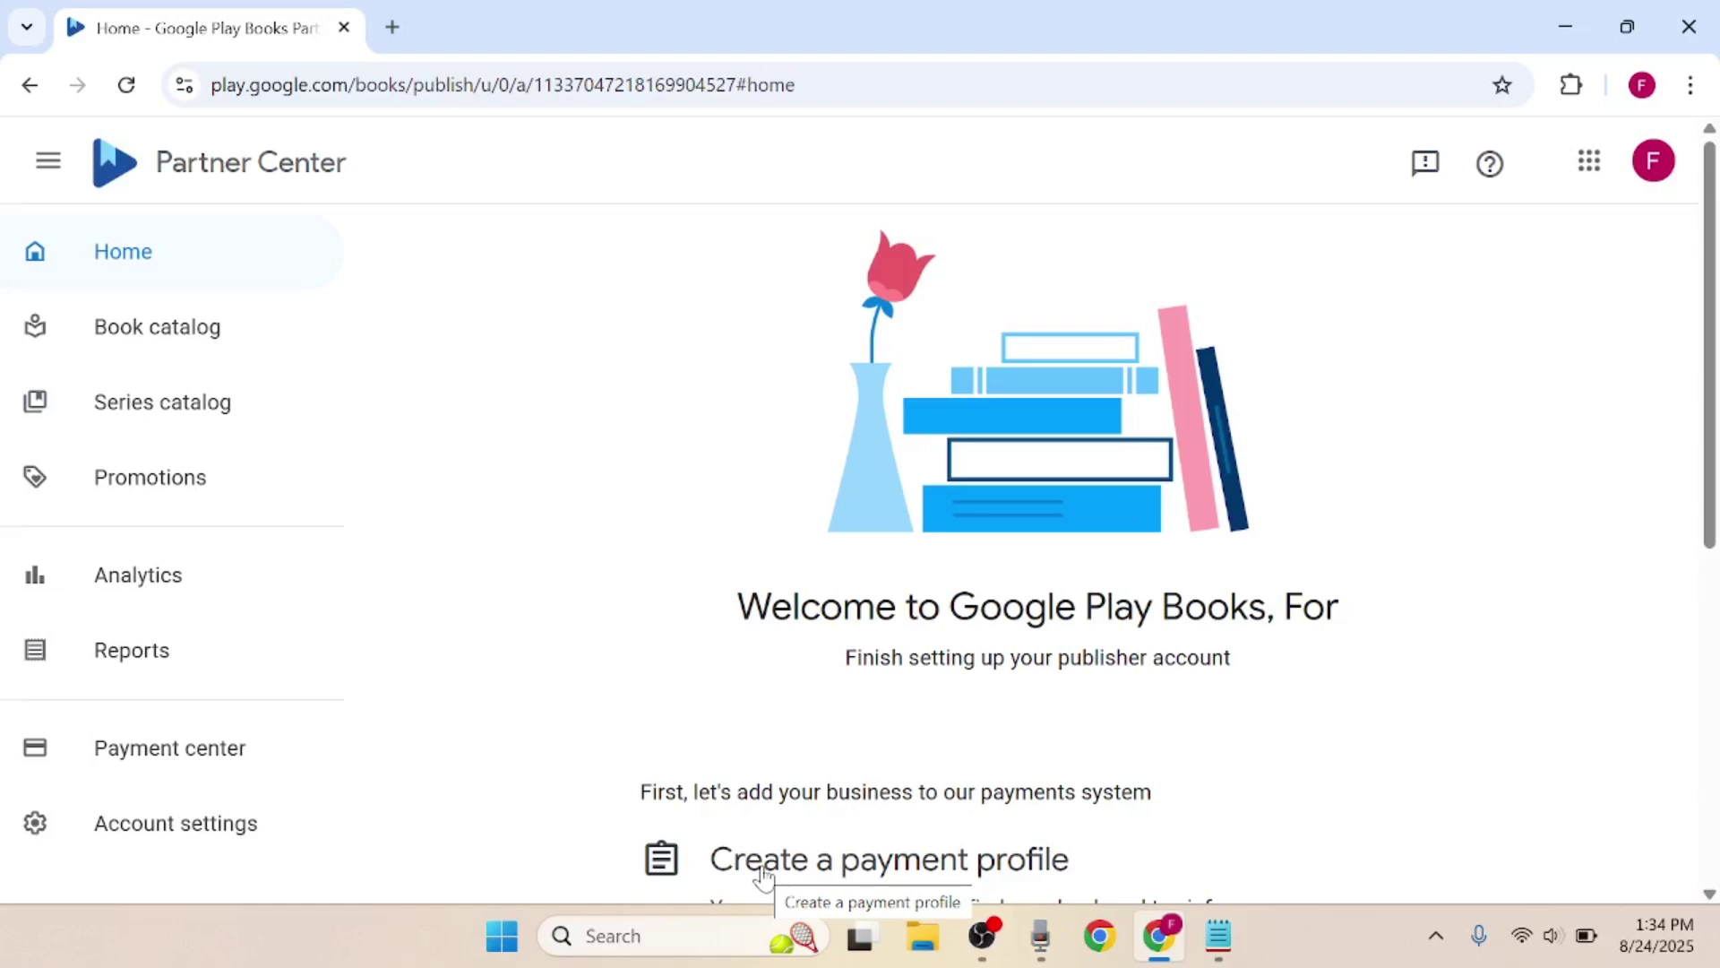
- Add and submit a new payment profile in the Payment center
click(294, 763)
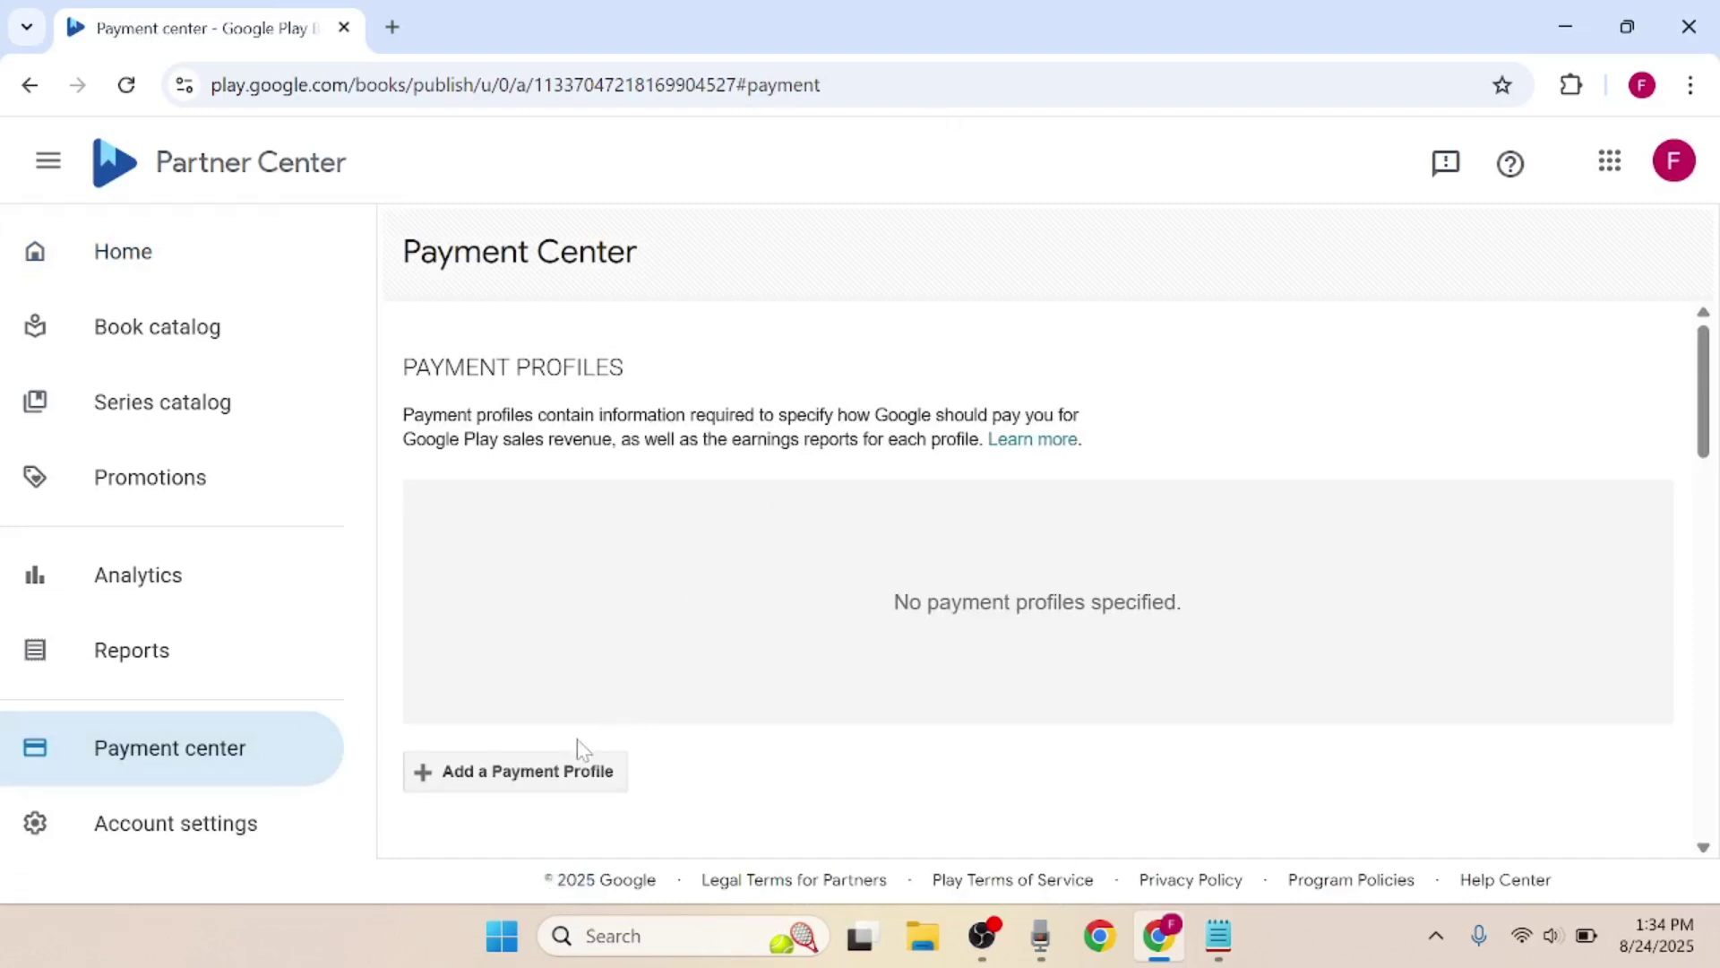
click(520, 774)
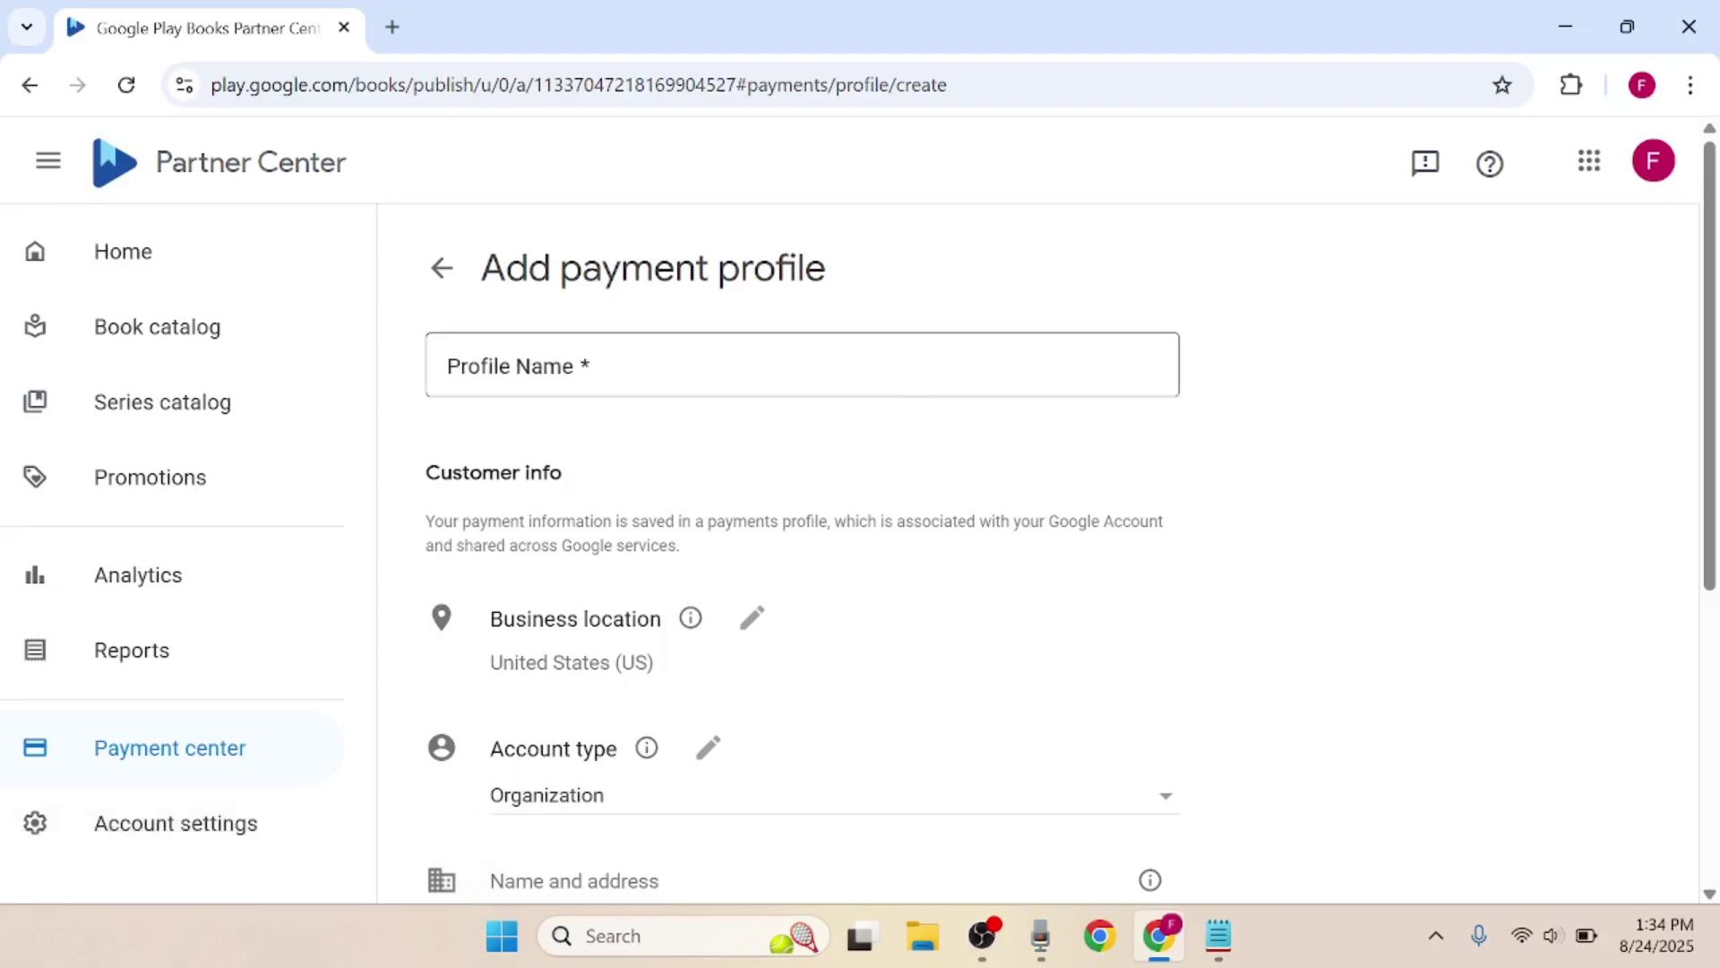
scroll(807, 538, down, 2)
scroll(865, 372, down, 2)
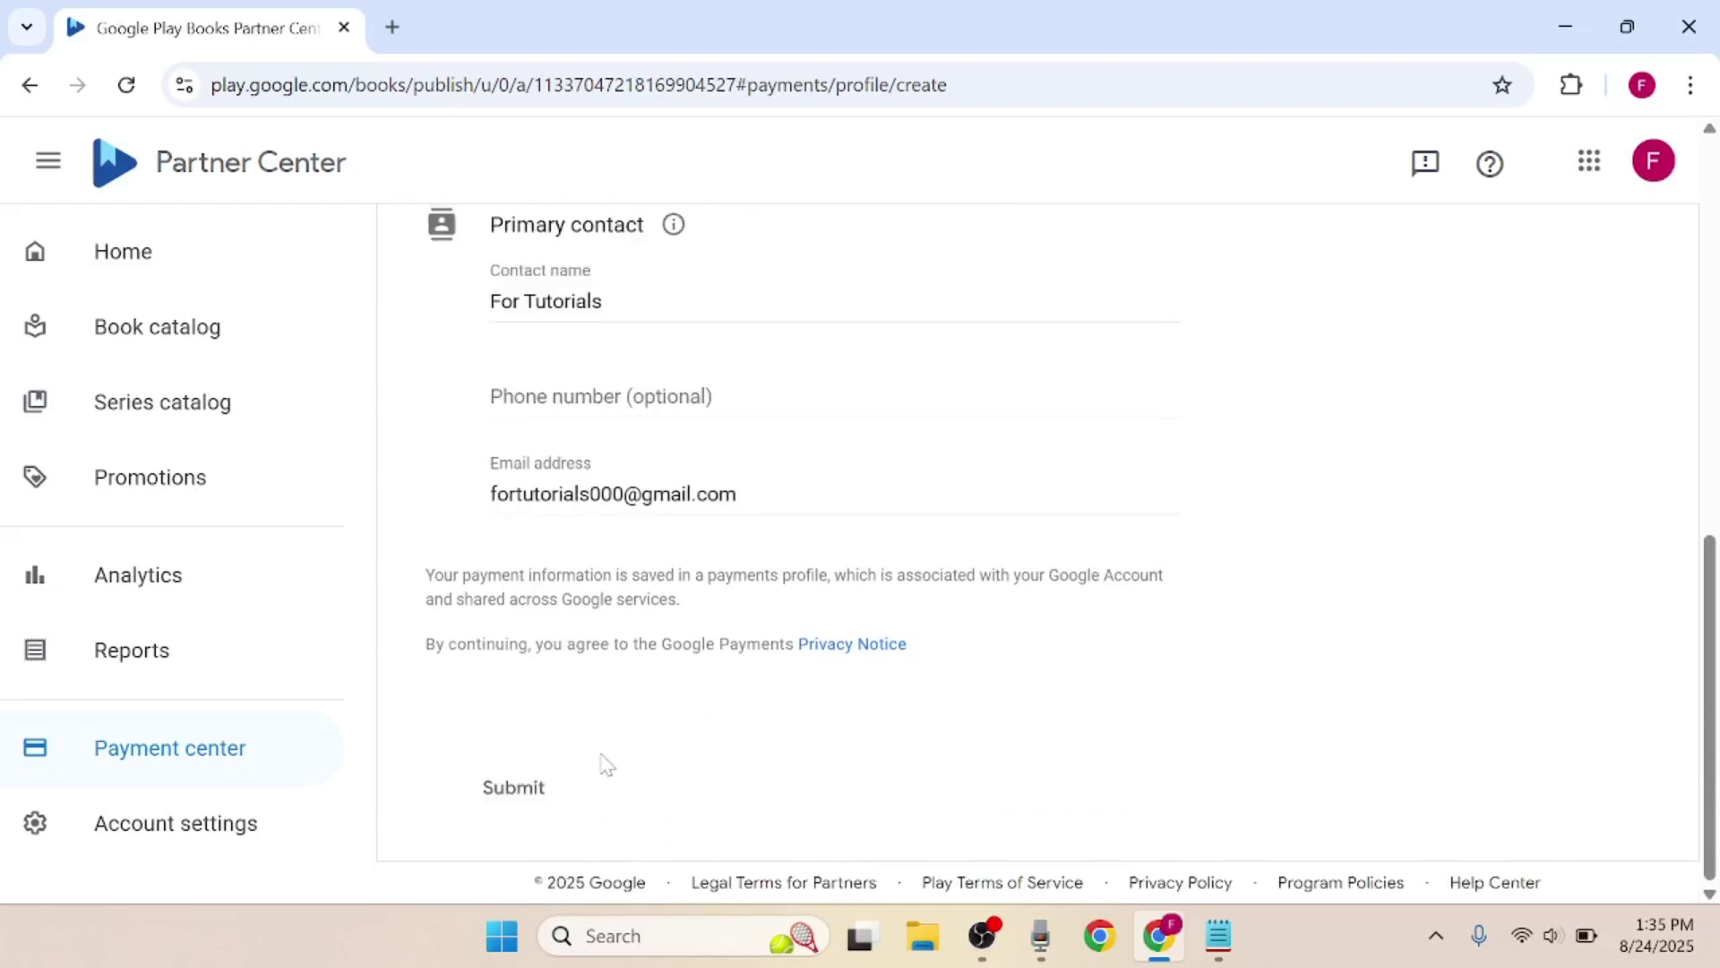
click(515, 801)
scroll(860, 507, down, 2)
scroll(861, 508, down, 2)
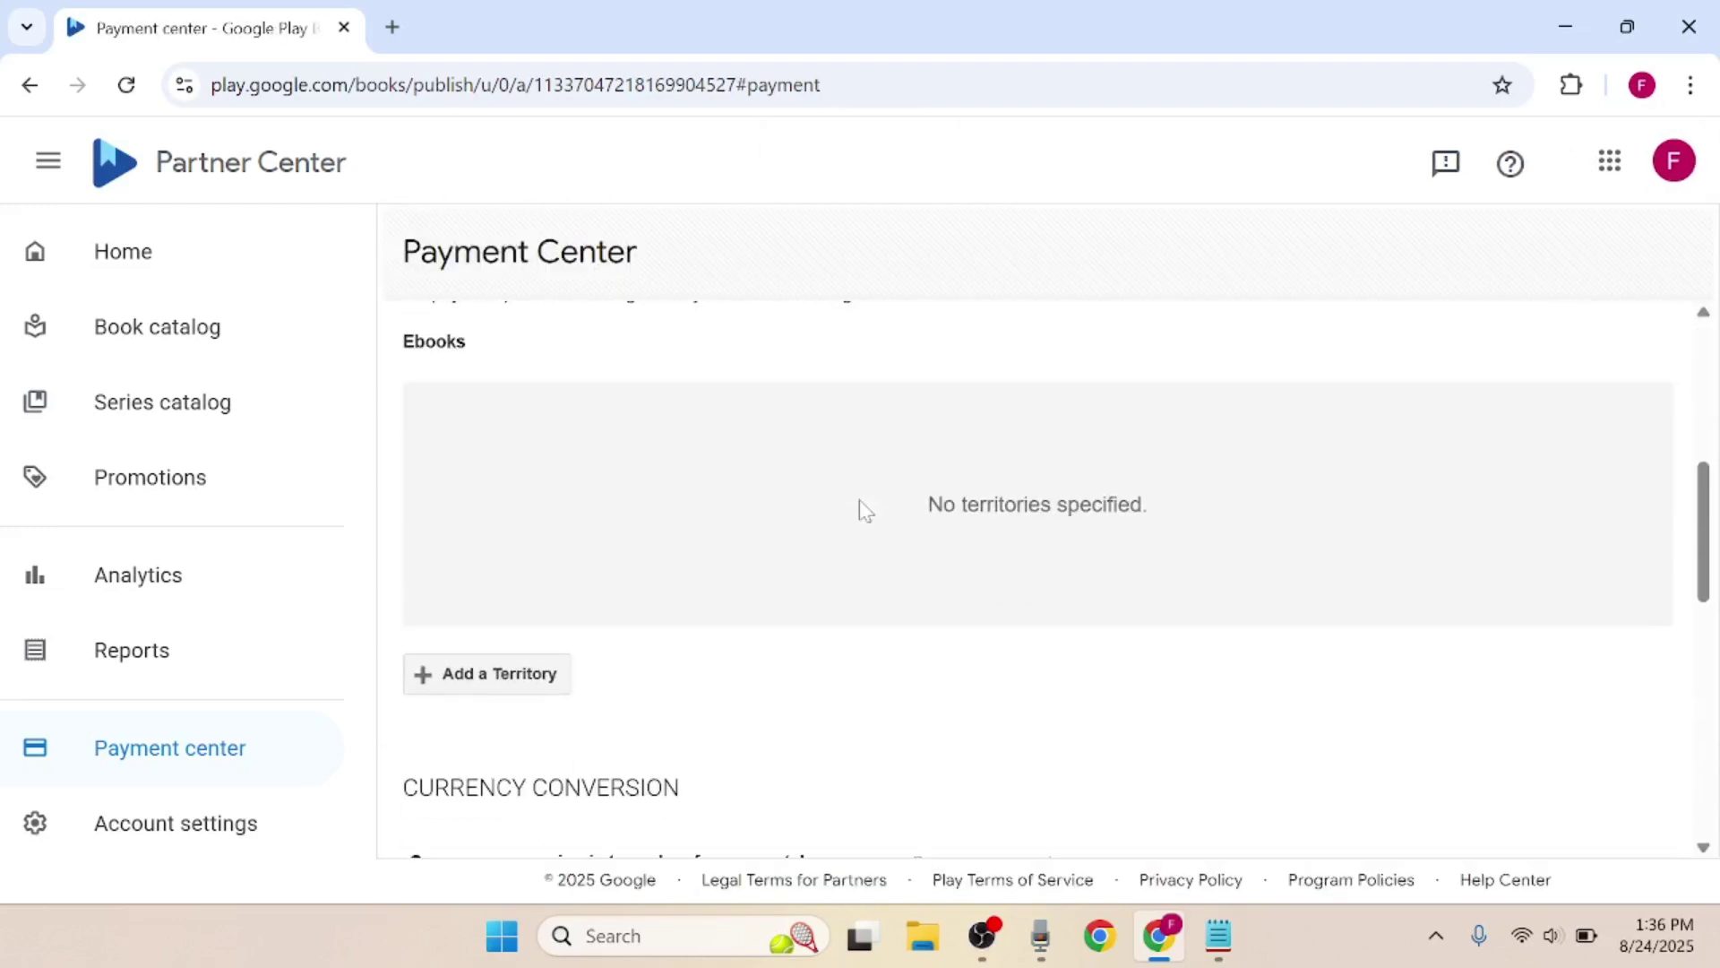
- Create a sales territory named WORLD, replacing the US, GB and VE country codes
click(532, 676)
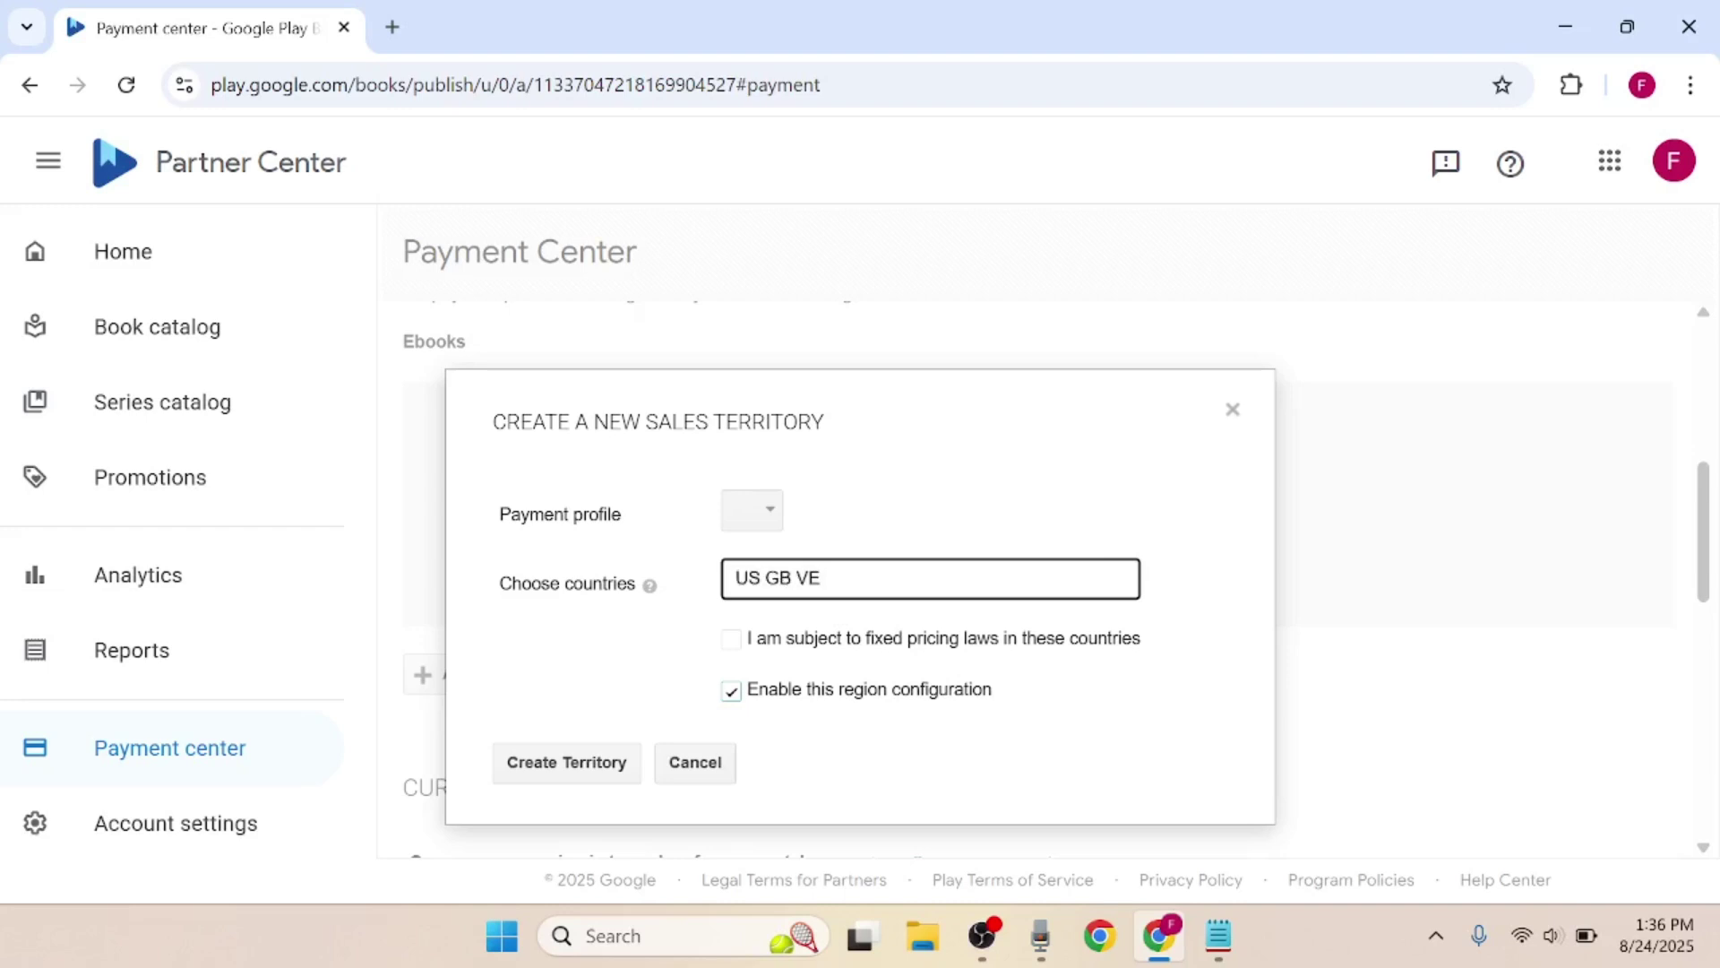
key(ctrl+shift+Left)
key(ctrl+shift+Left)
key(ctrl+shift+Left)
text(WORLD)
click(629, 768)
scroll(630, 769, down, 2)
scroll(629, 768, down, 3)
scroll(630, 770, up, 3)
scroll(629, 769, up, 1)
scroll(630, 769, up, 2)
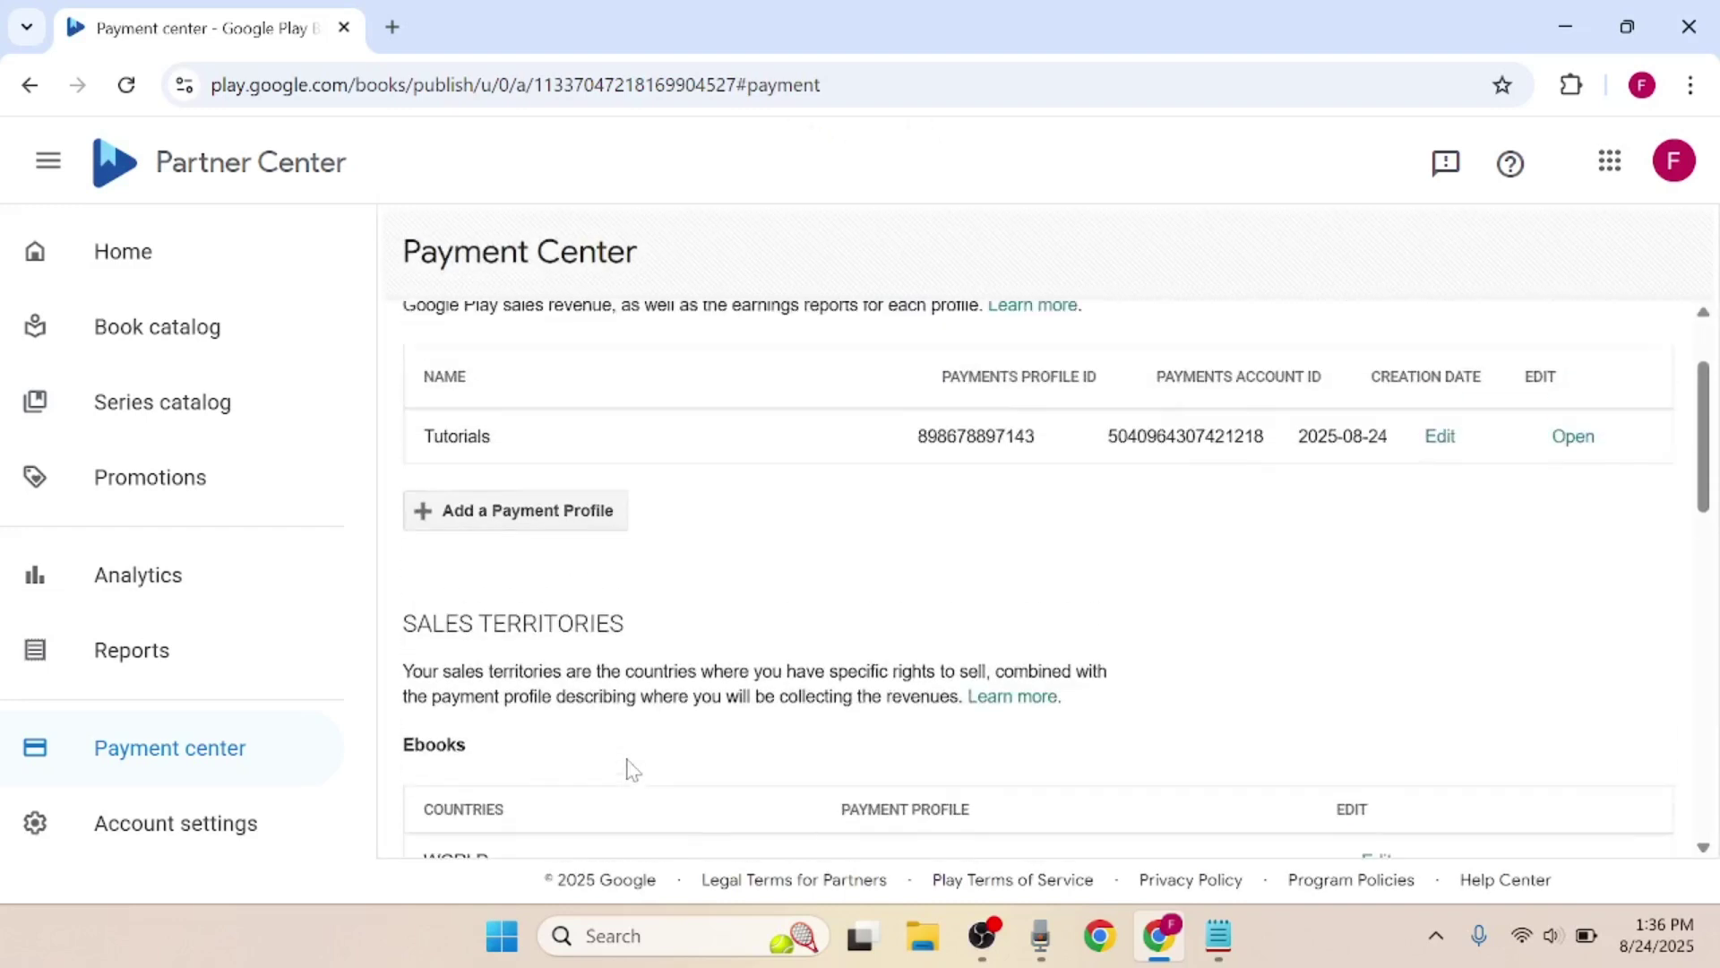
- Add a book to sell as an ebook on Google Play with a Google book ID (GGKEY)
click(176, 349)
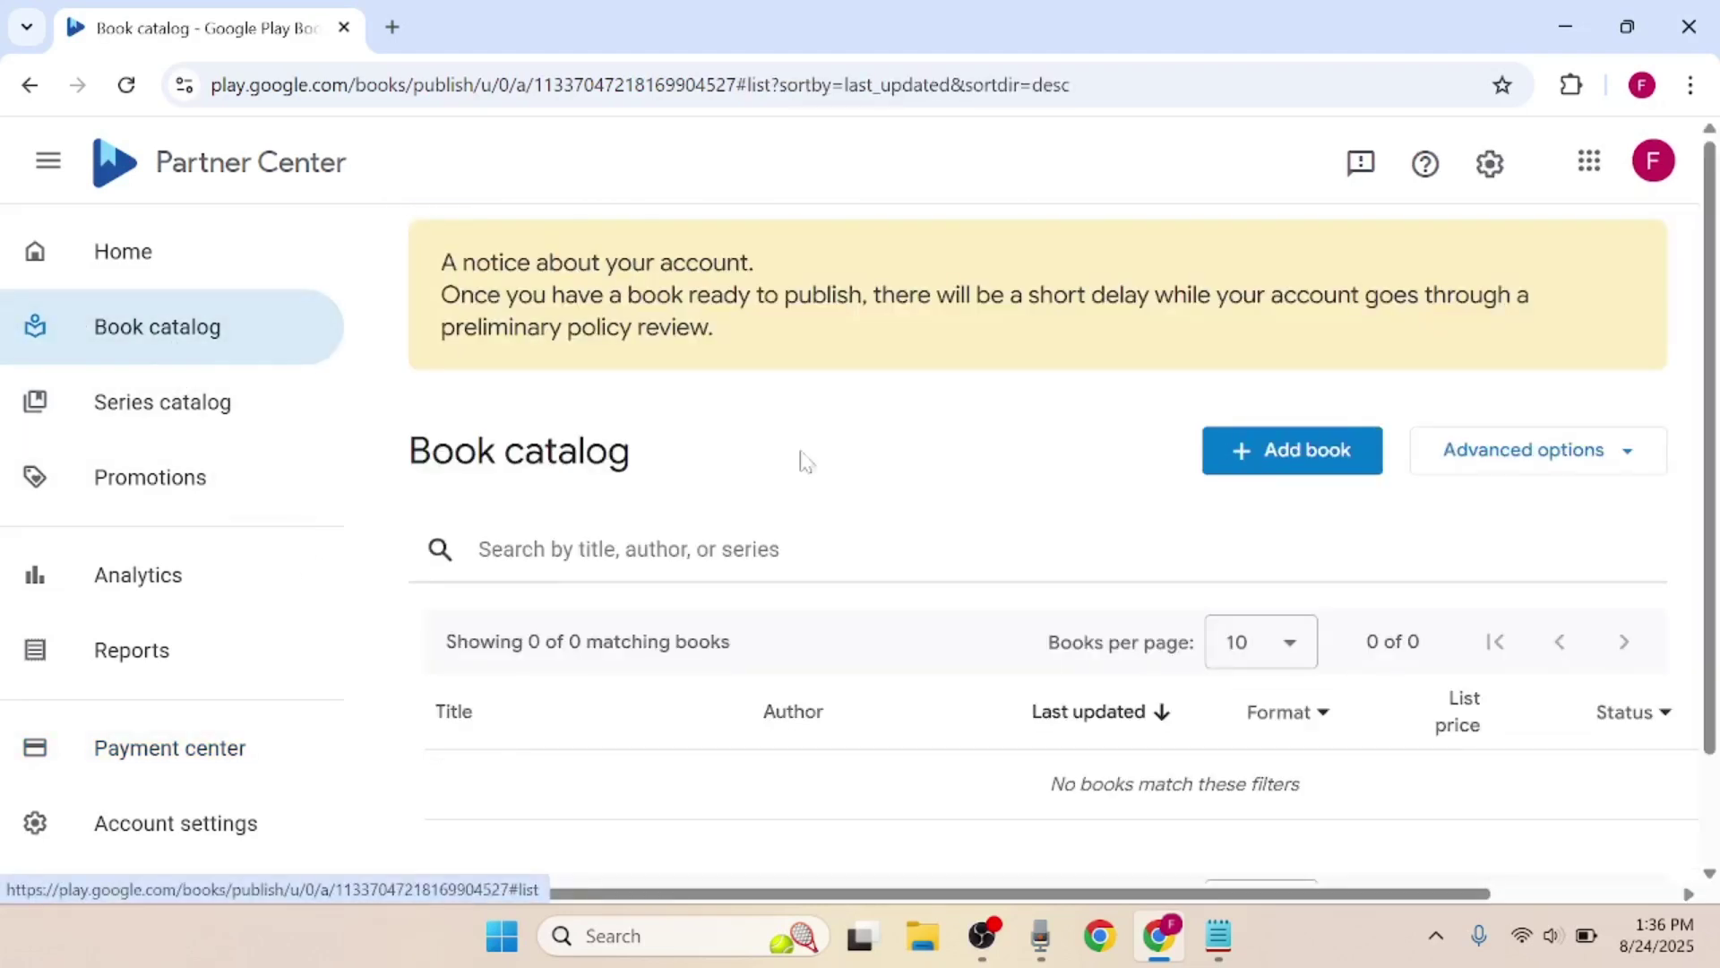
click(1249, 453)
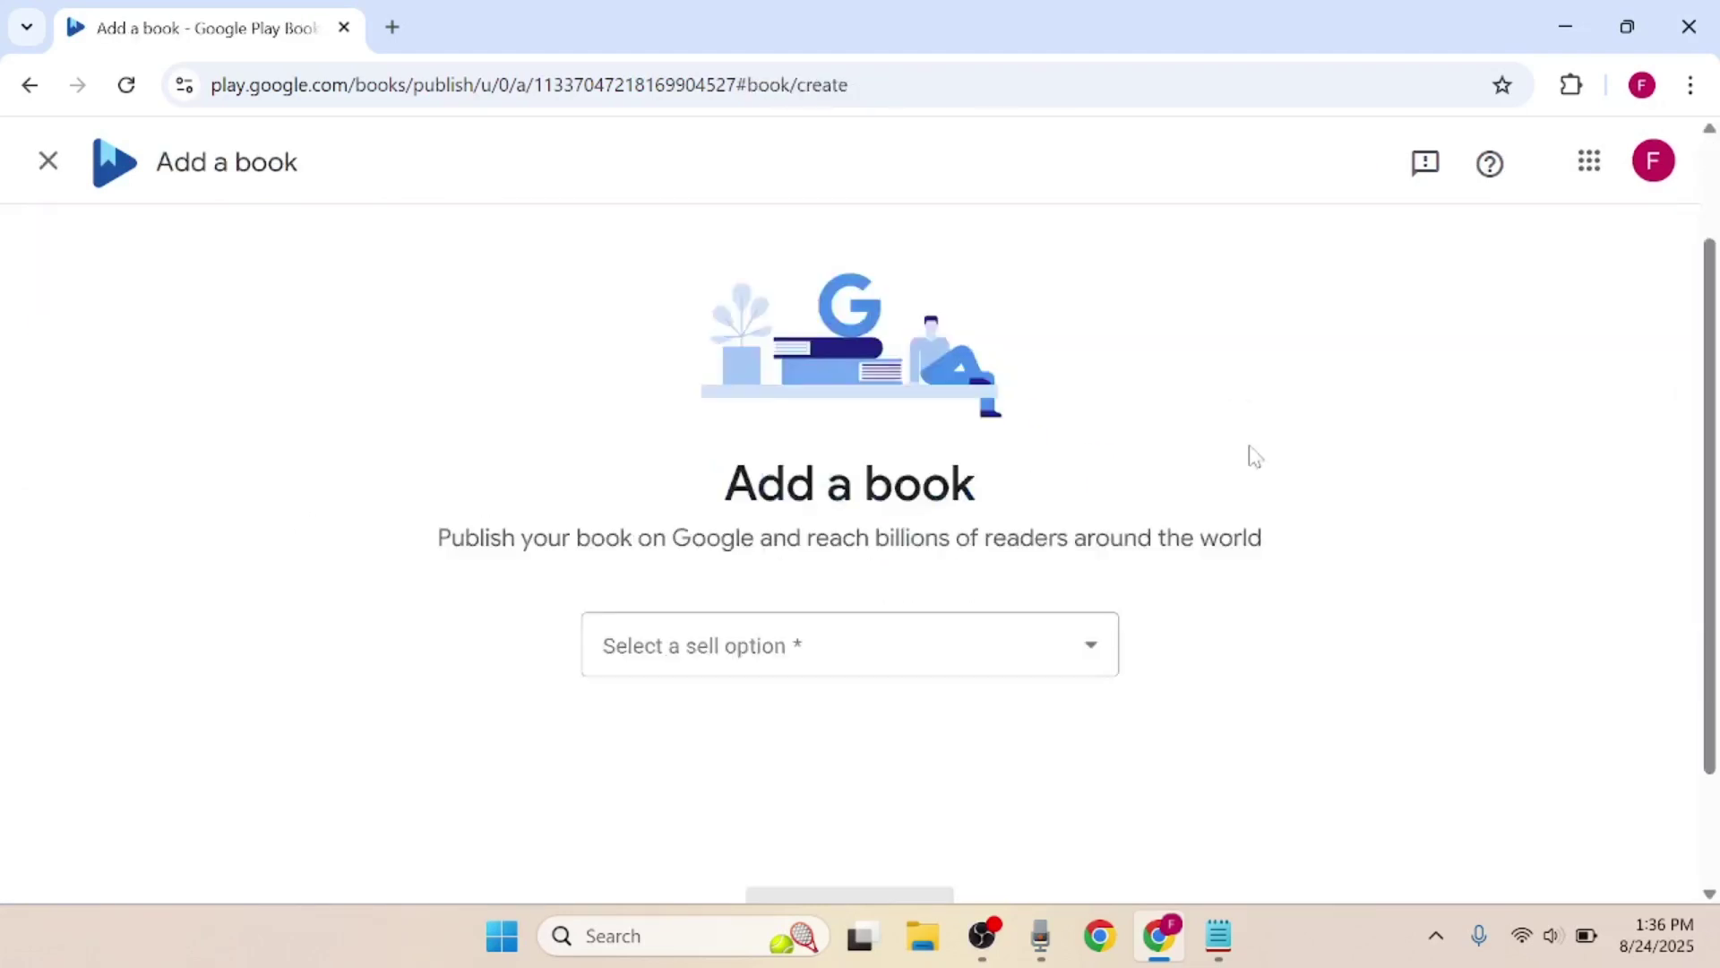
scroll(953, 499, down, 2)
click(827, 505)
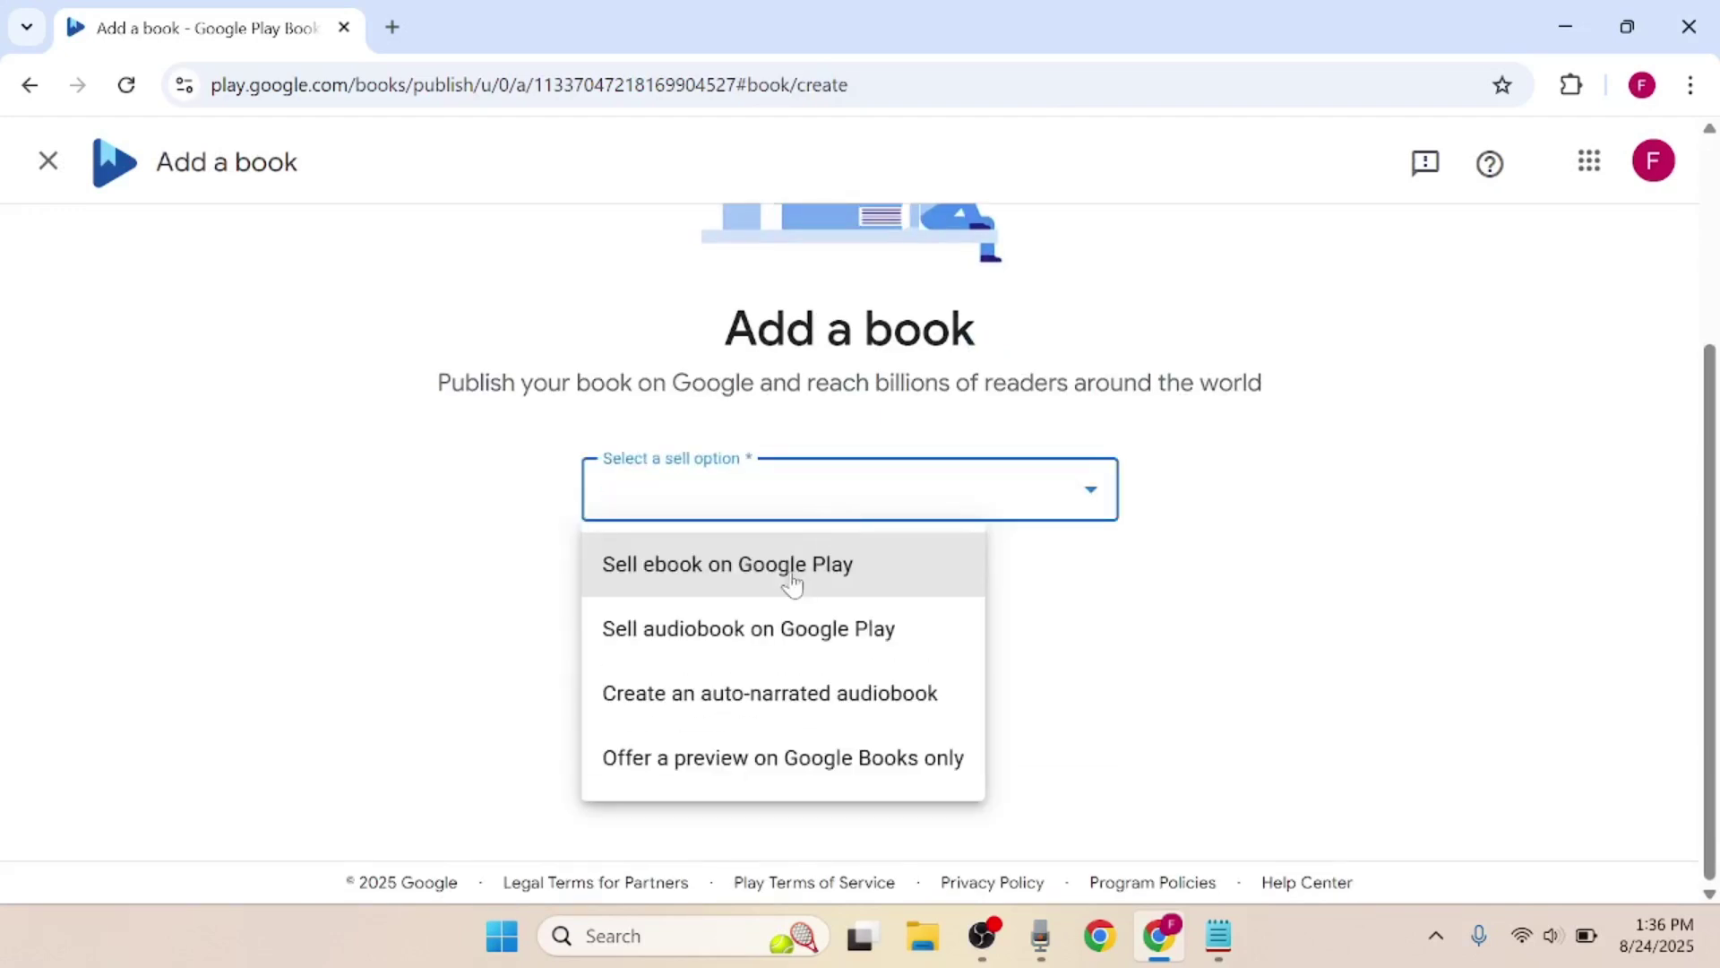
click(715, 576)
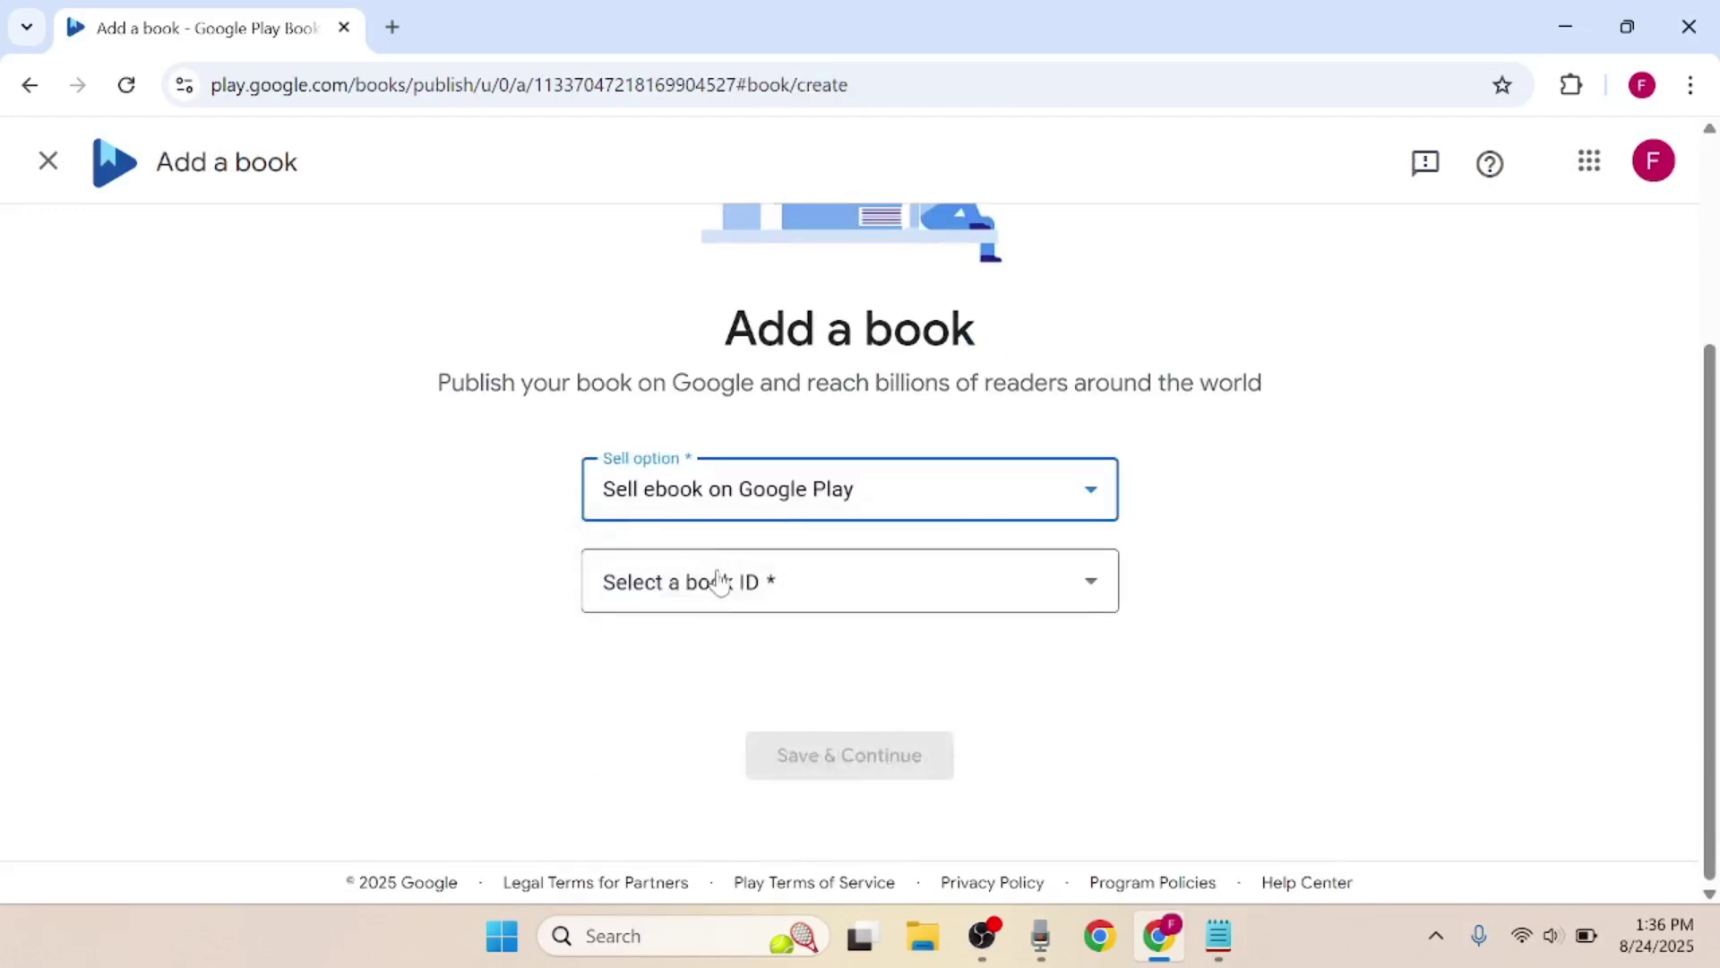
click(808, 594)
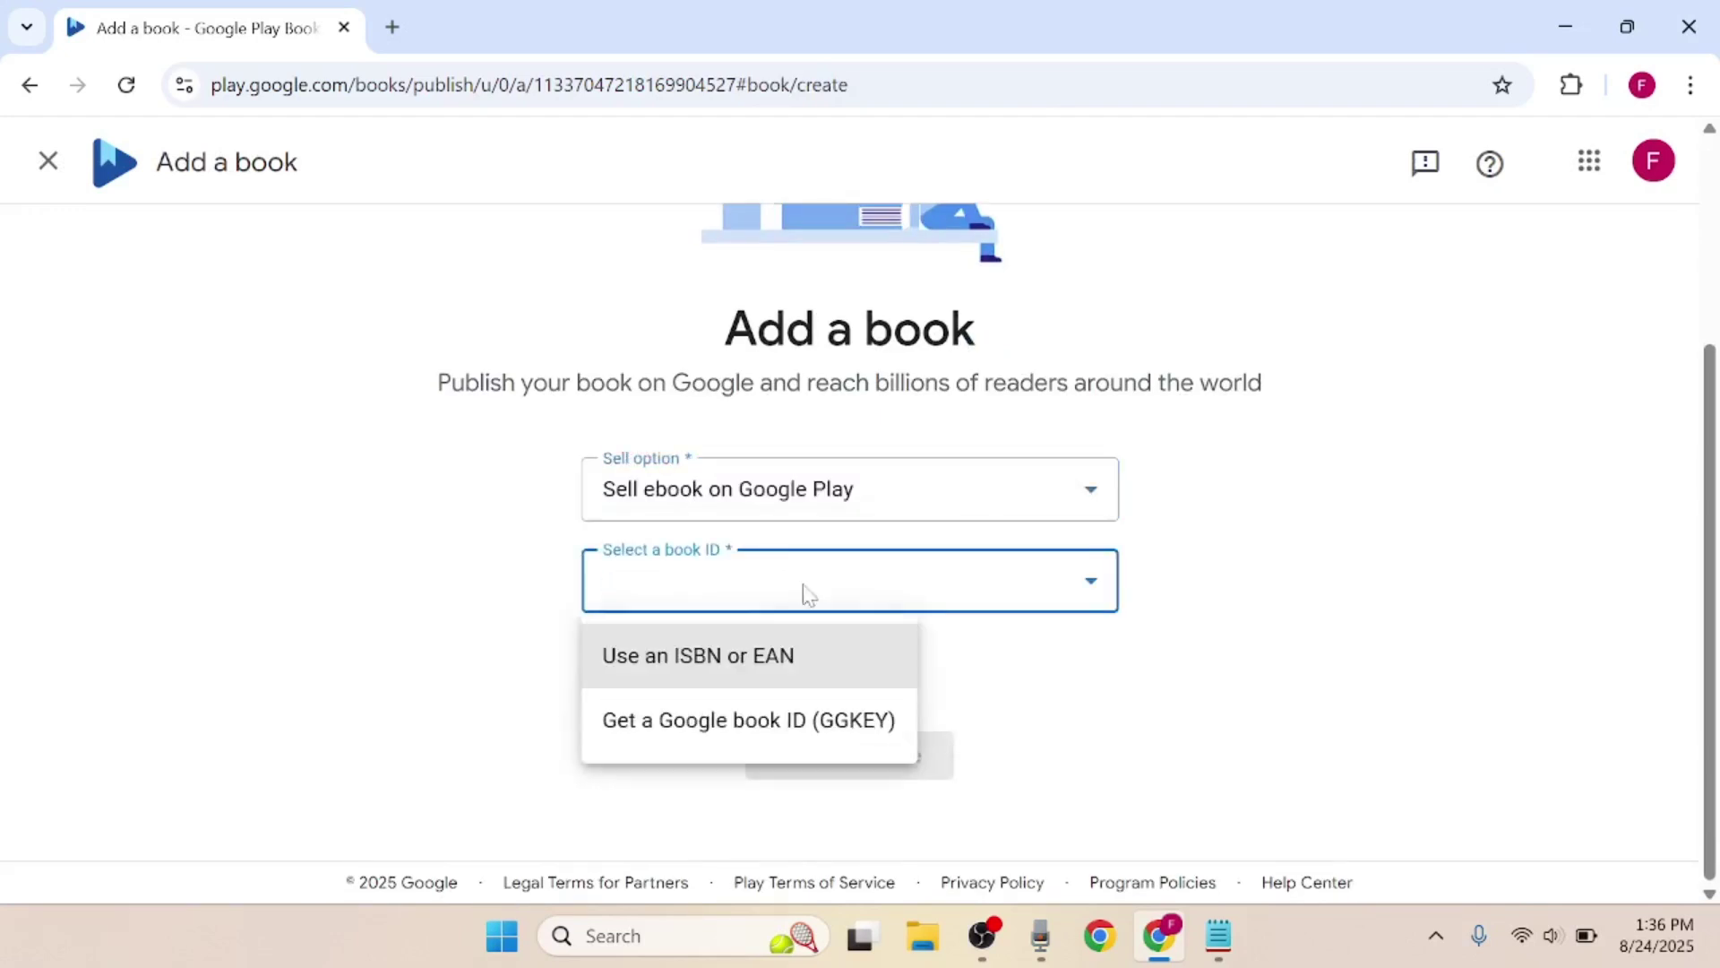
click(737, 722)
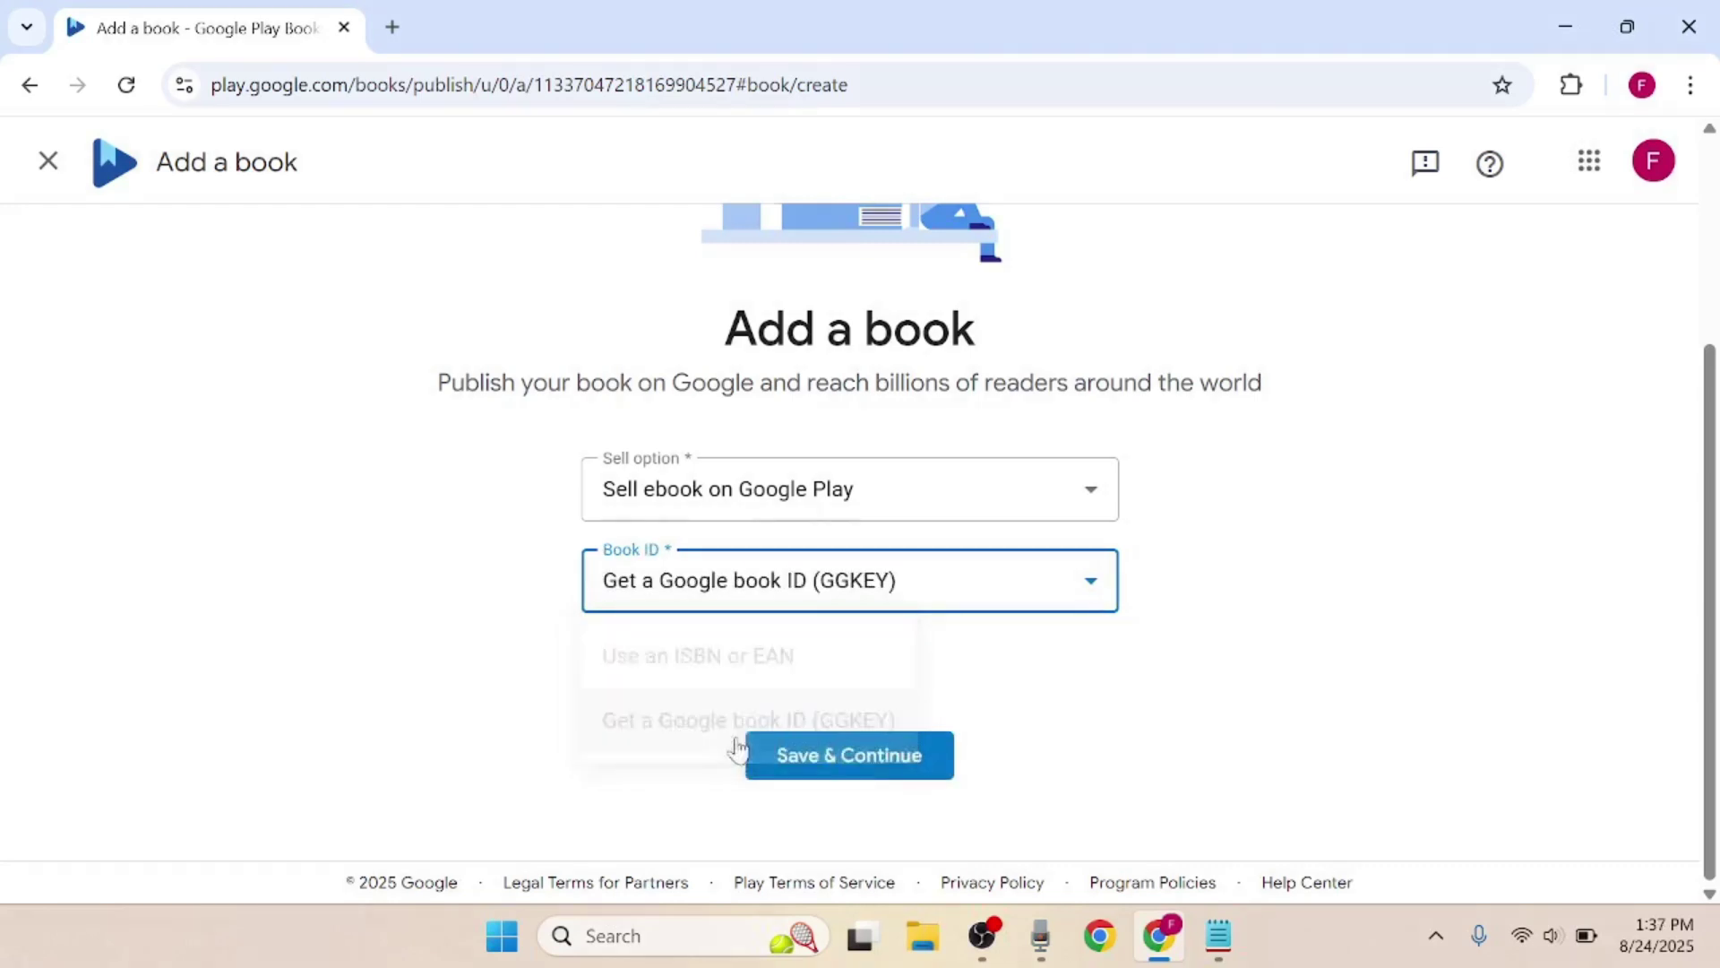
click(798, 774)
scroll(797, 781, down, 2)
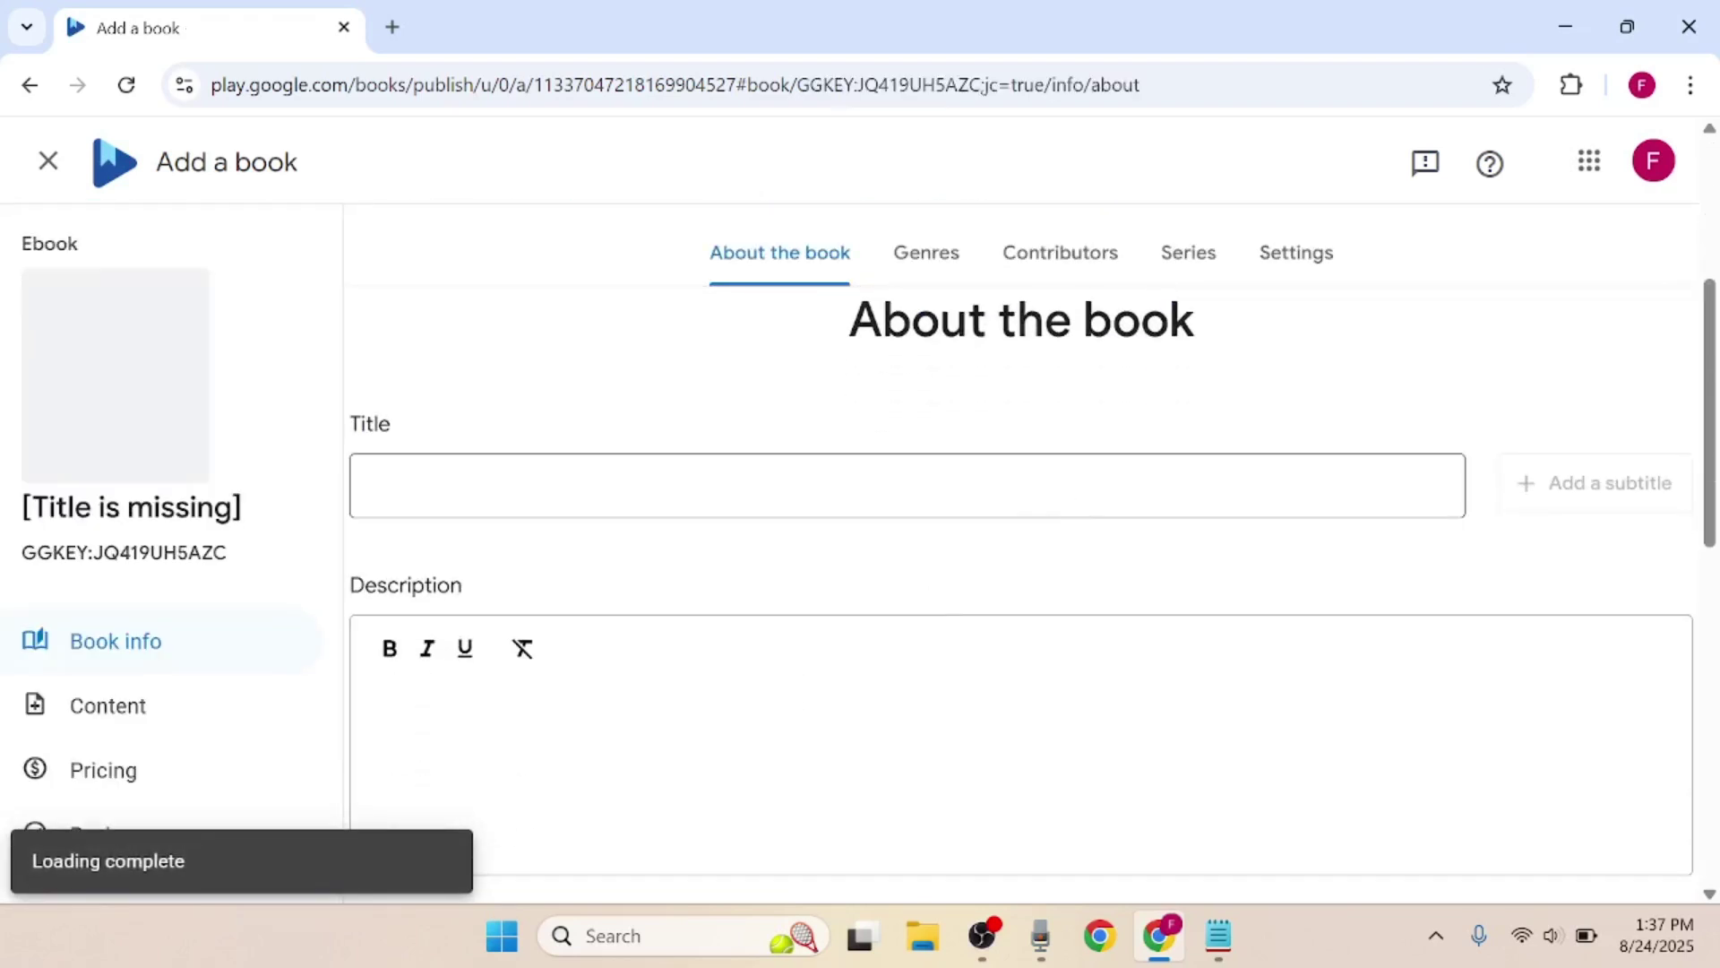
- Enter the book title and paste the multi-paragraph book description
click(757, 477)
text(The Future of Artificial Intelligence in Business)
scroll(757, 476, down, 2)
key(ctrl+v)
scroll(938, 811, down, 1)
scroll(964, 734, down, 3)
scroll(991, 700, down, 1)
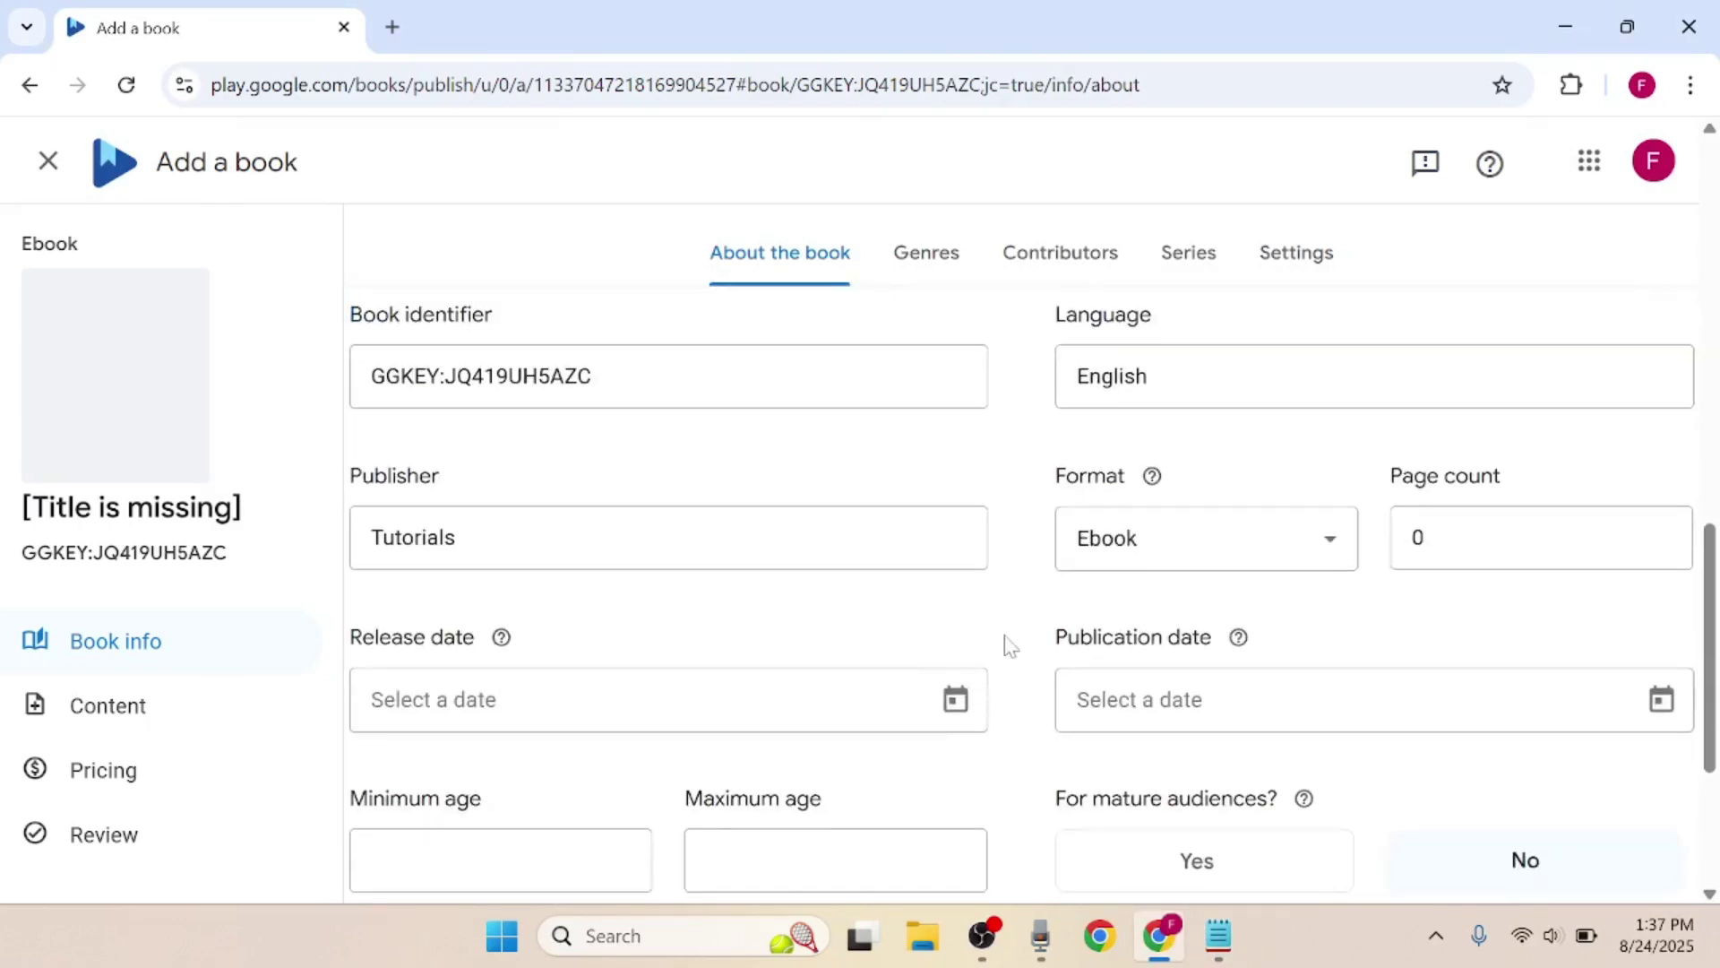
scroll(1058, 615, down, 1)
scroll(1058, 614, down, 1)
scroll(1059, 614, down, 1)
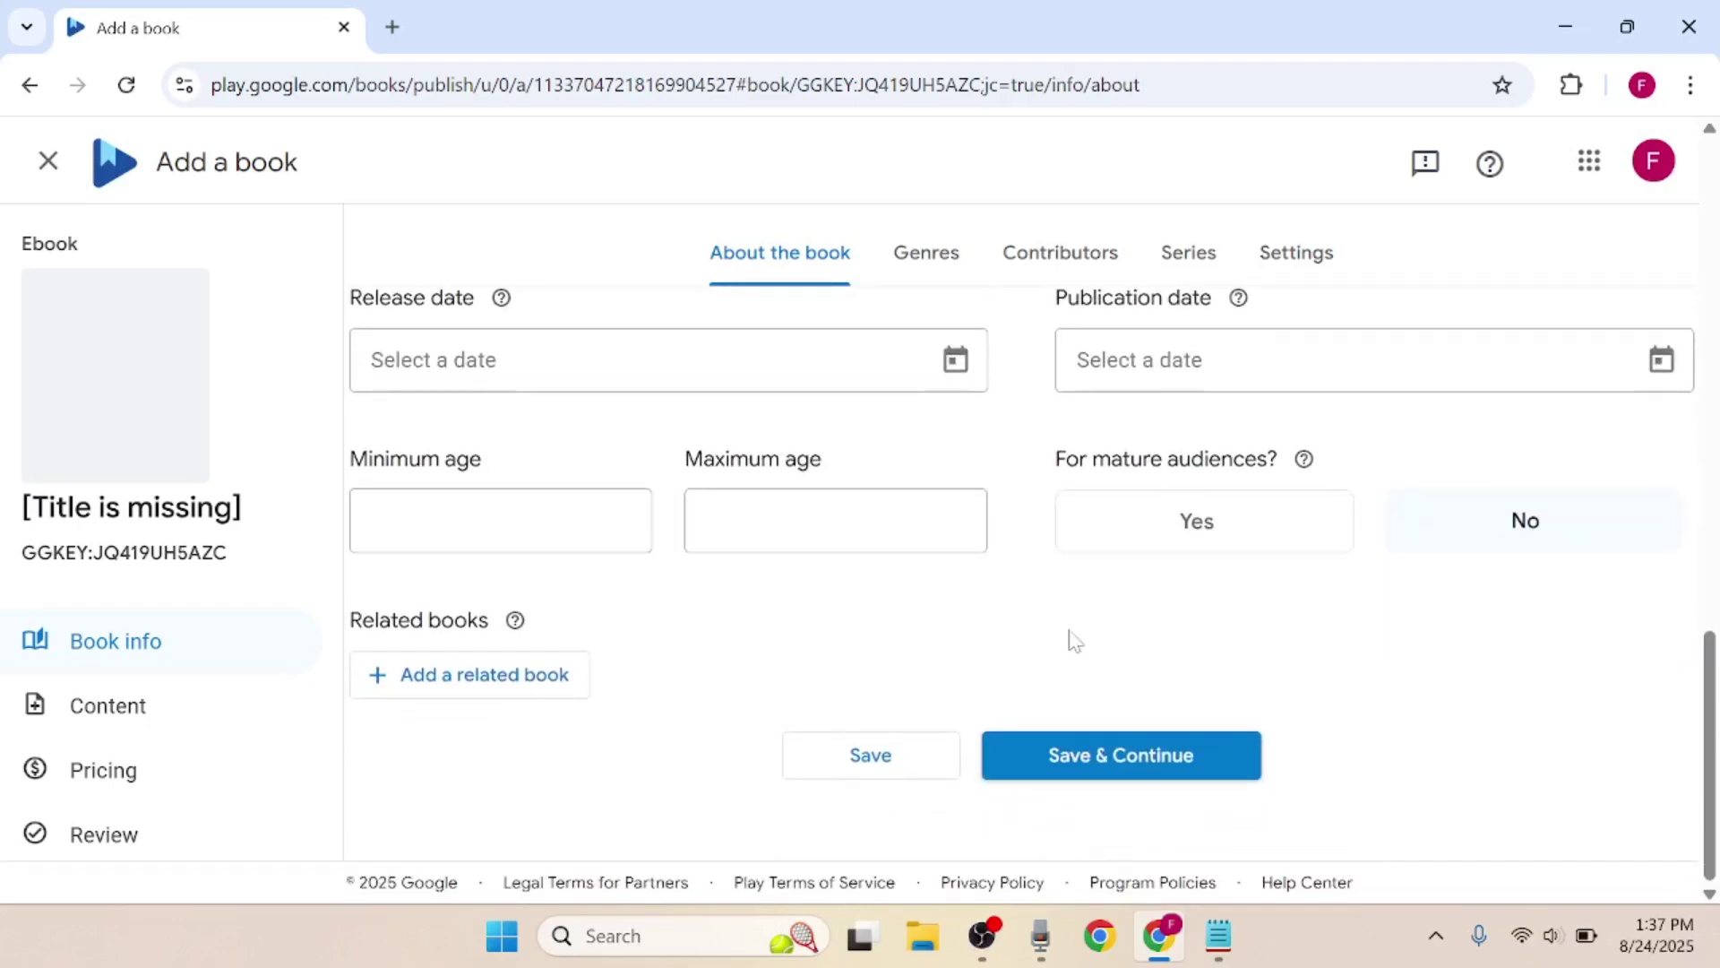
- Save the details and set genre Antiques & Collectibles / Buying & Selling / Online Sales
click(1105, 762)
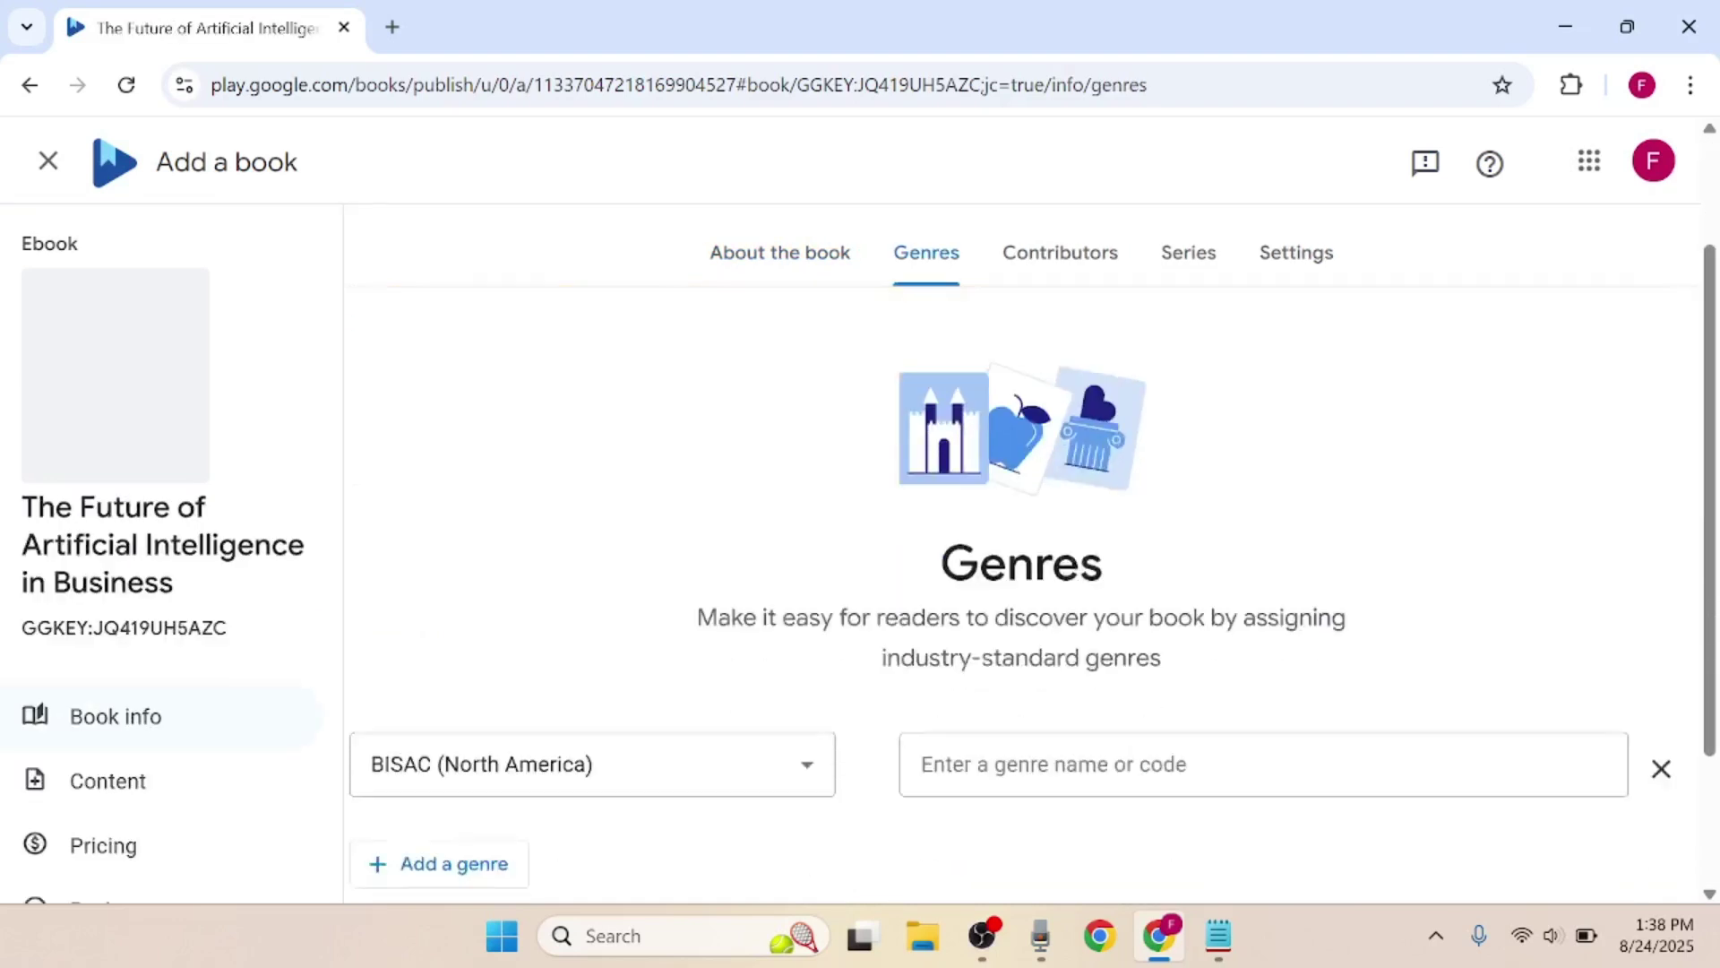
scroll(880, 691, down, 2)
click(969, 577)
scroll(1240, 306, down, 2)
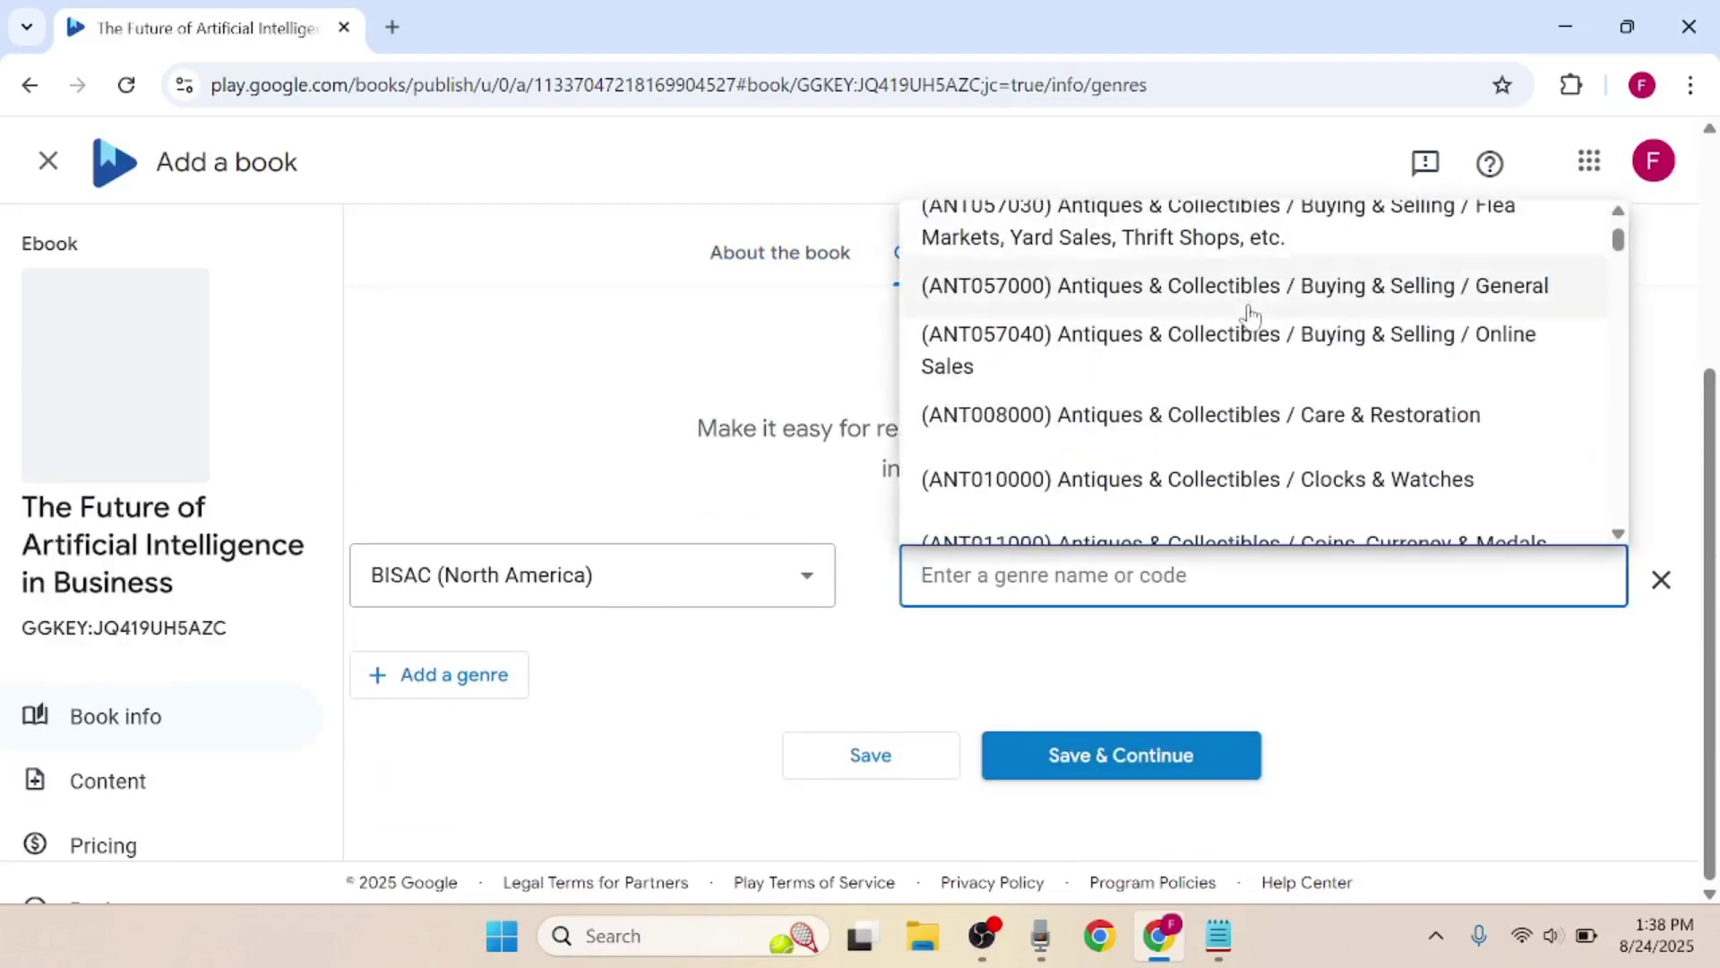
click(1249, 343)
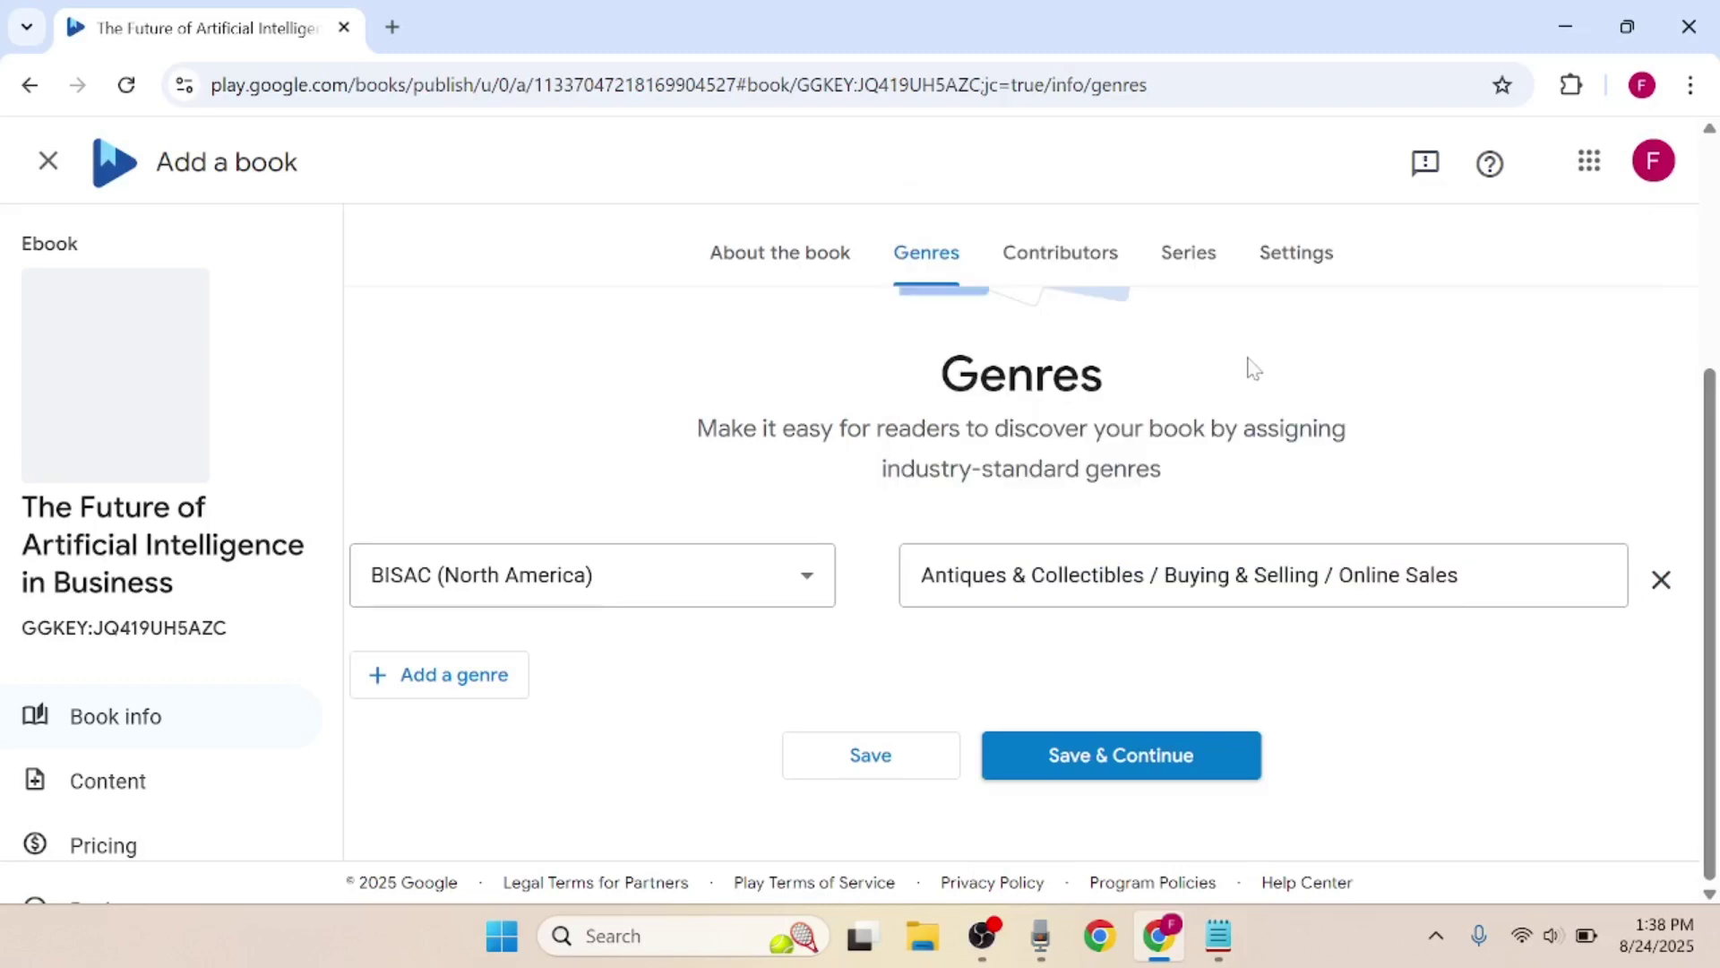
- Save the genre, add Tutorial as author, and skip the series step
click(1181, 776)
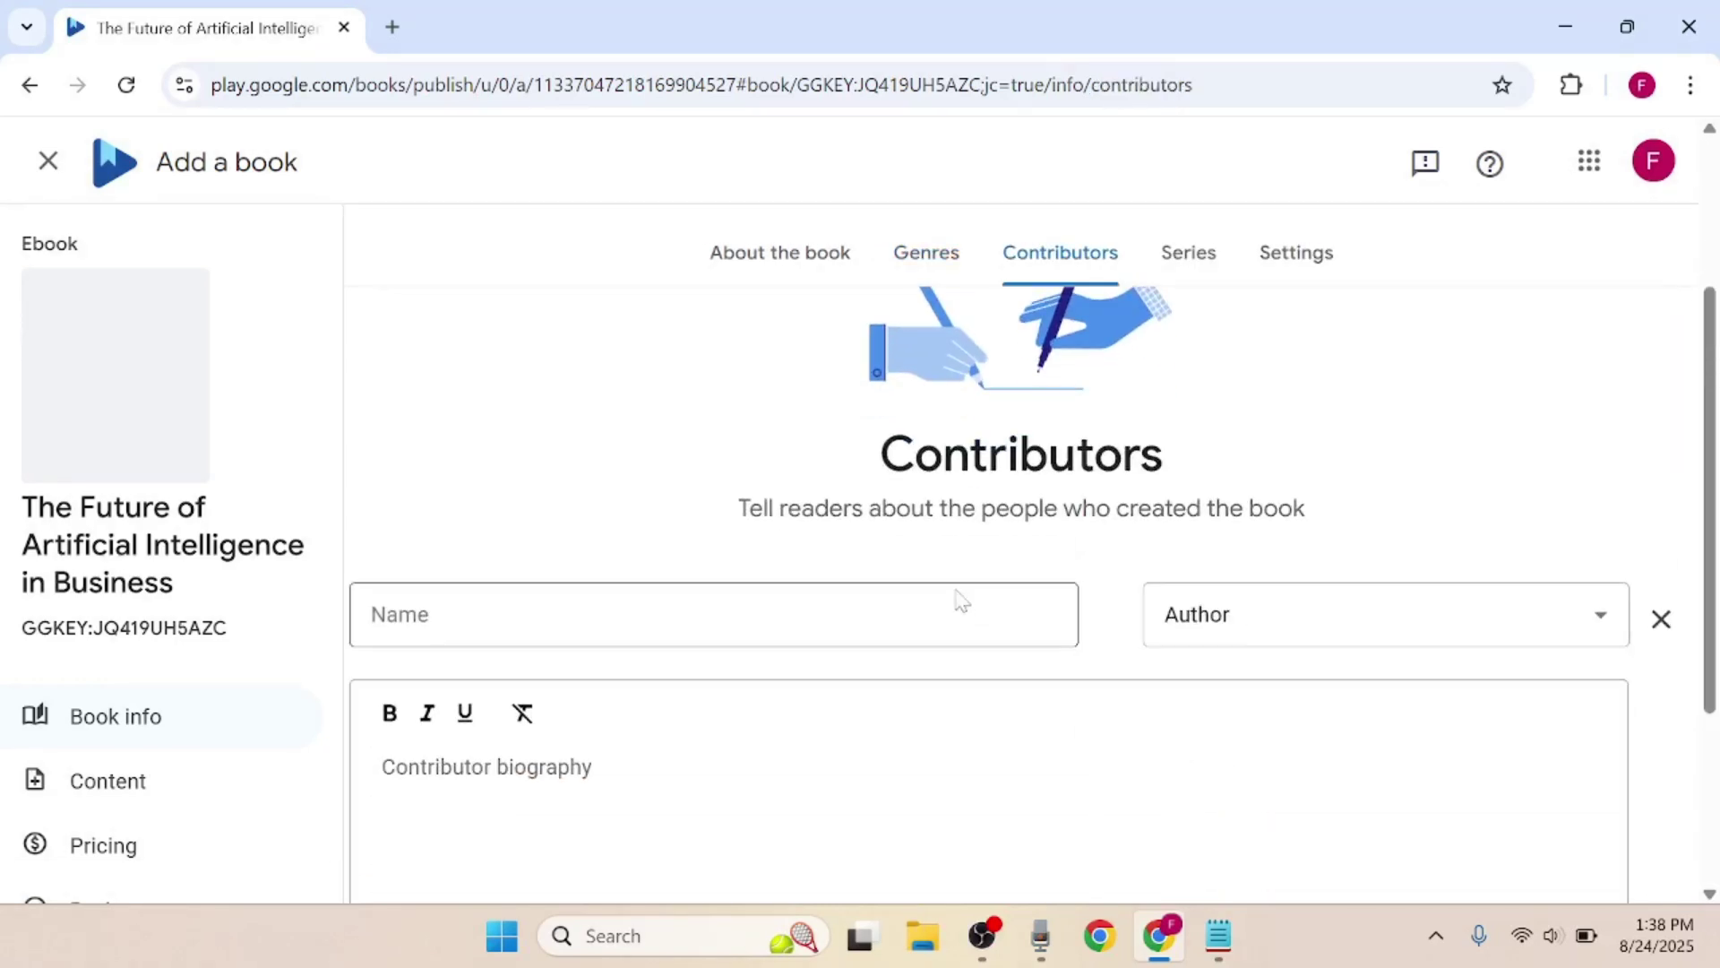
click(953, 607)
text(Tutorial)
scroll(948, 604, down, 2)
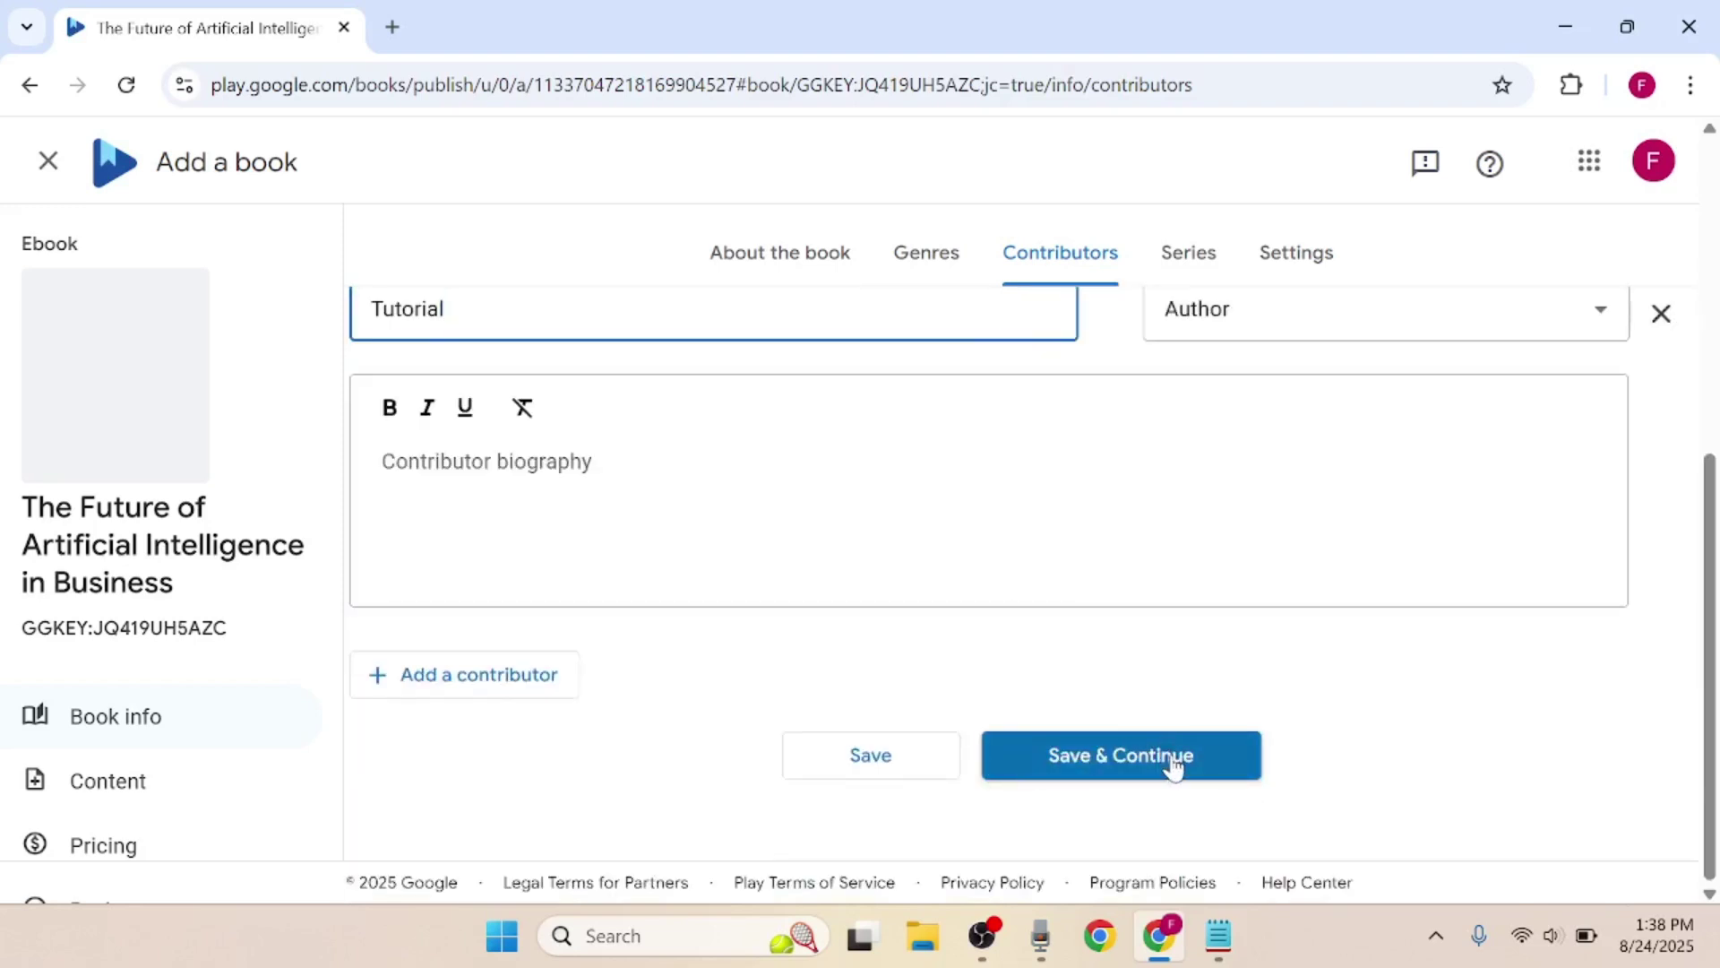
click(1171, 761)
scroll(1171, 764, down, 2)
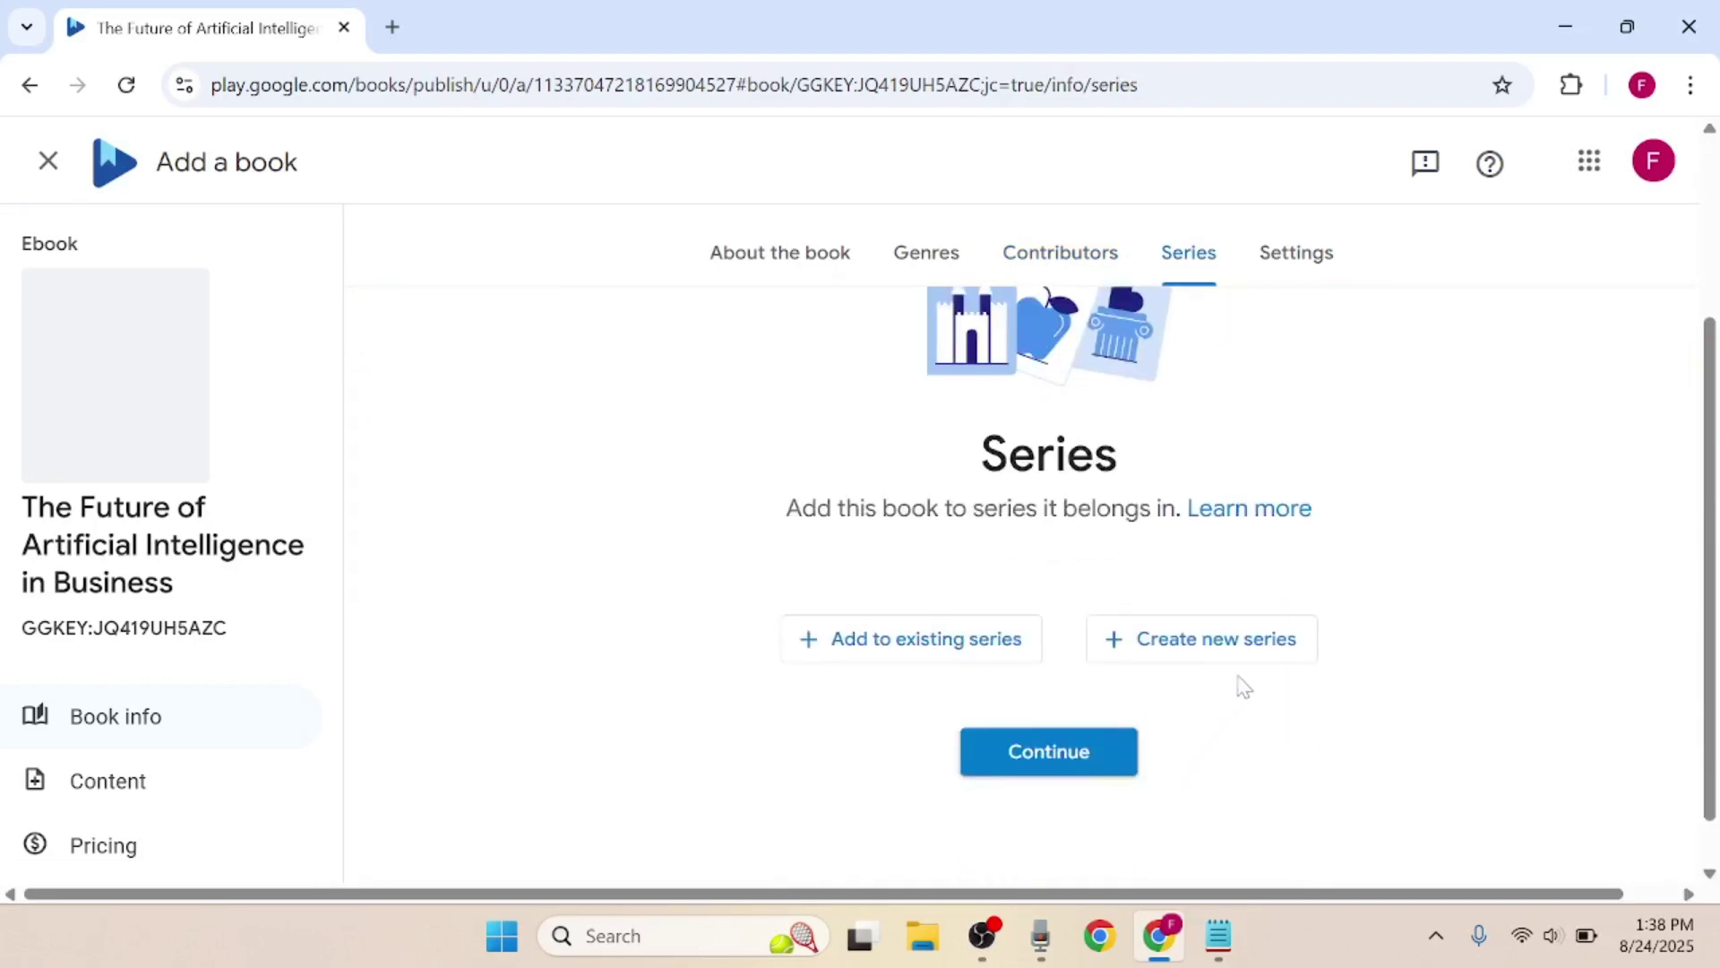
click(1111, 763)
scroll(1321, 558, down, 2)
scroll(1321, 558, down, 1)
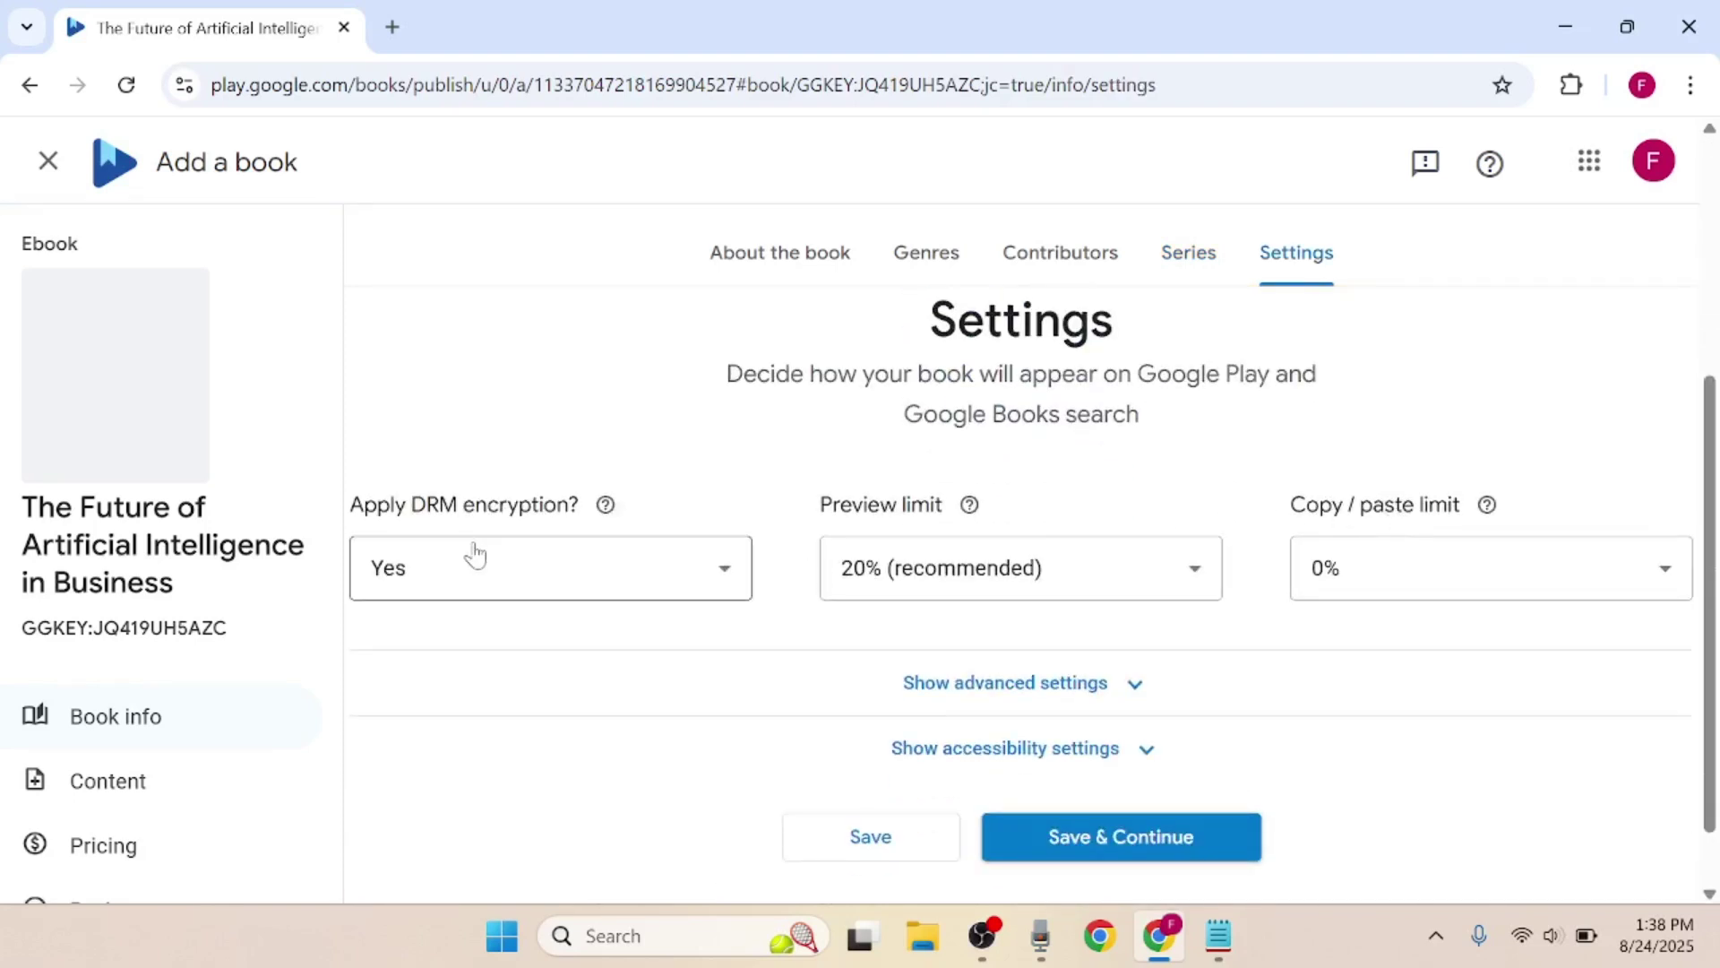
- Keep the ebook's preview limit at the recommended 20%
click(924, 596)
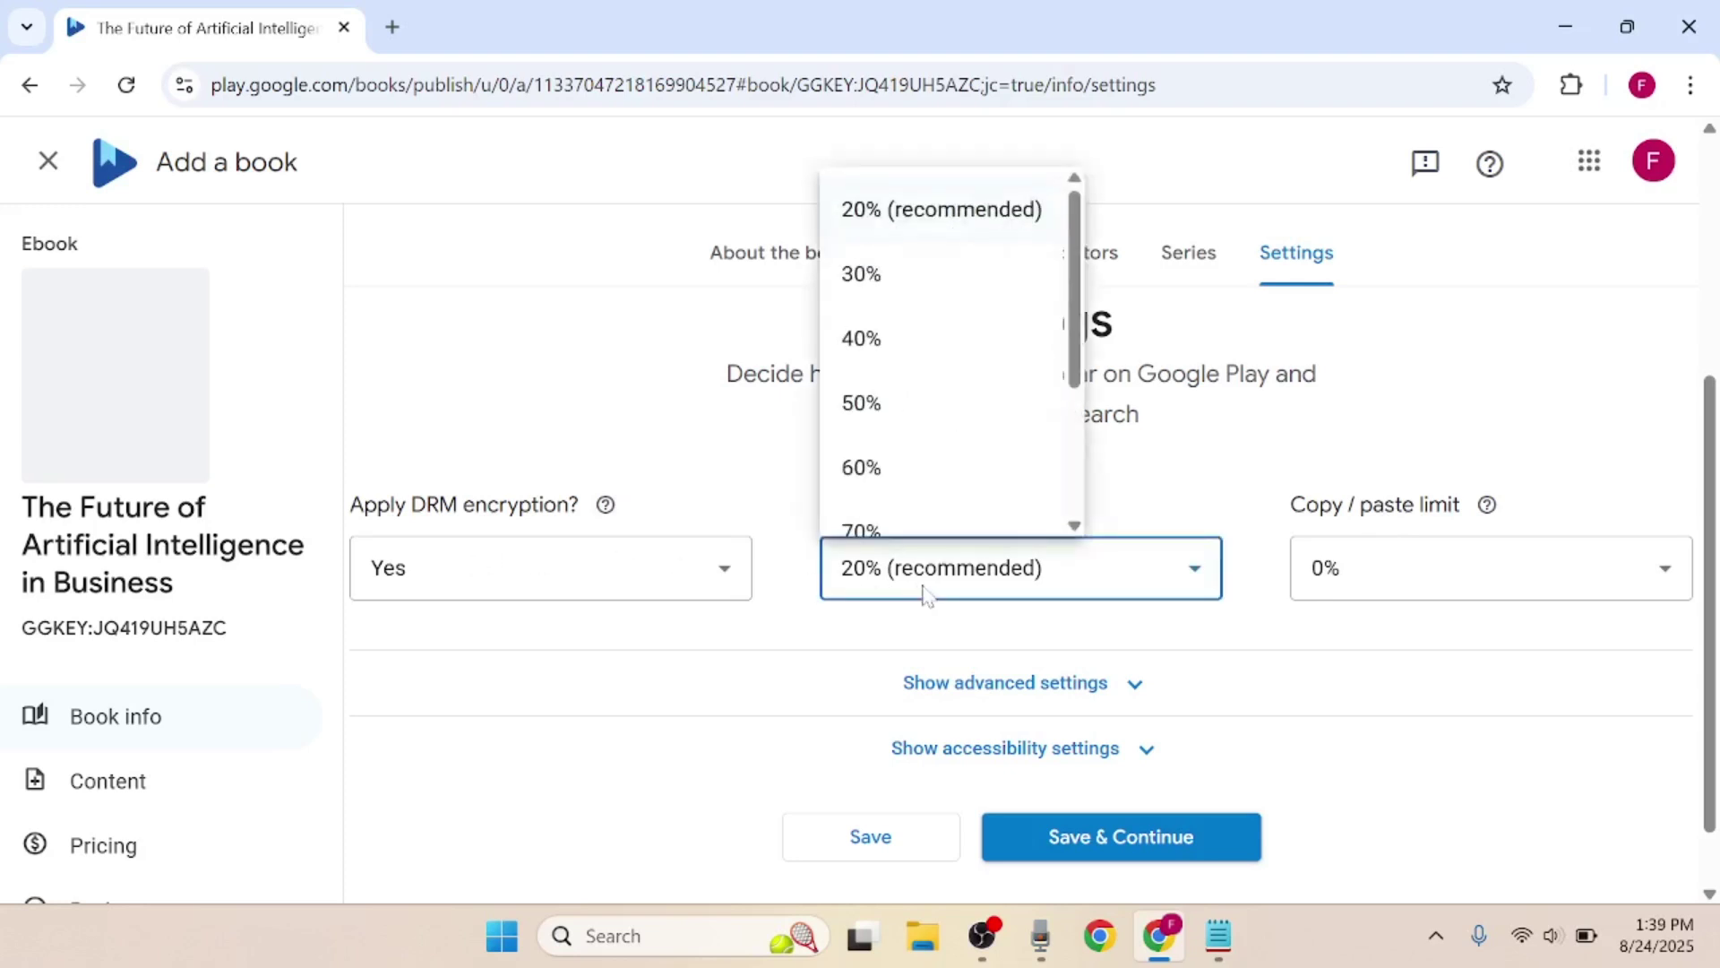
scroll(945, 465, down, 2)
scroll(945, 465, up, 1)
scroll(954, 465, up, 2)
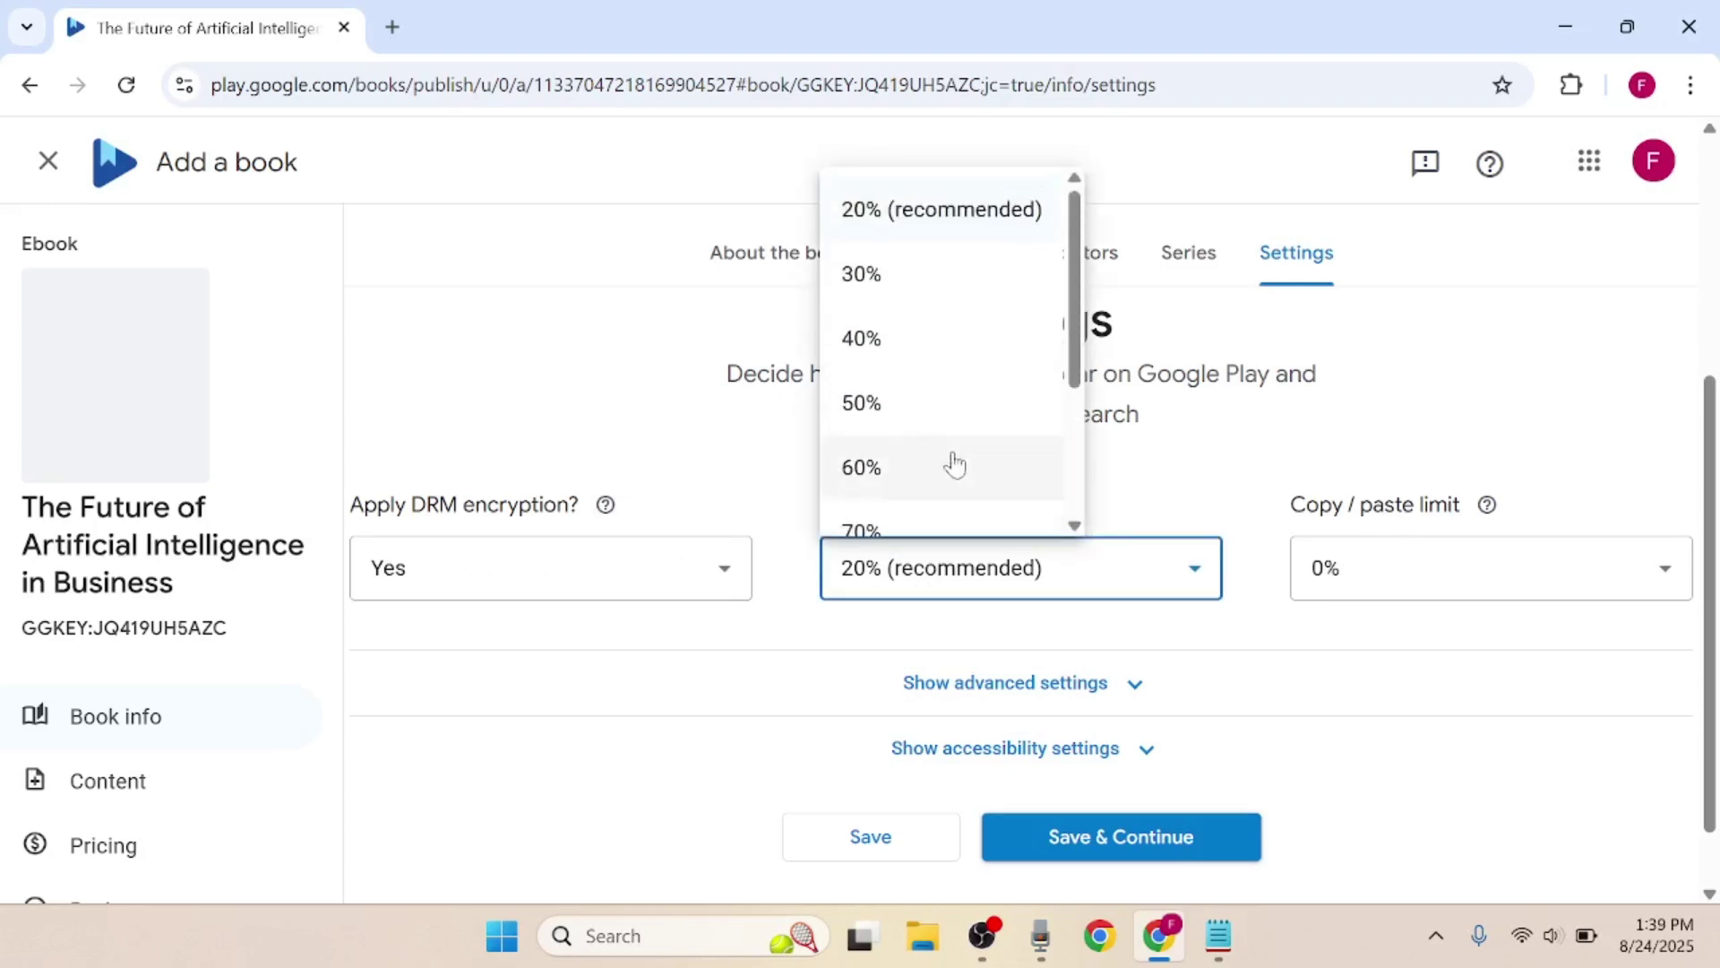
click(1121, 484)
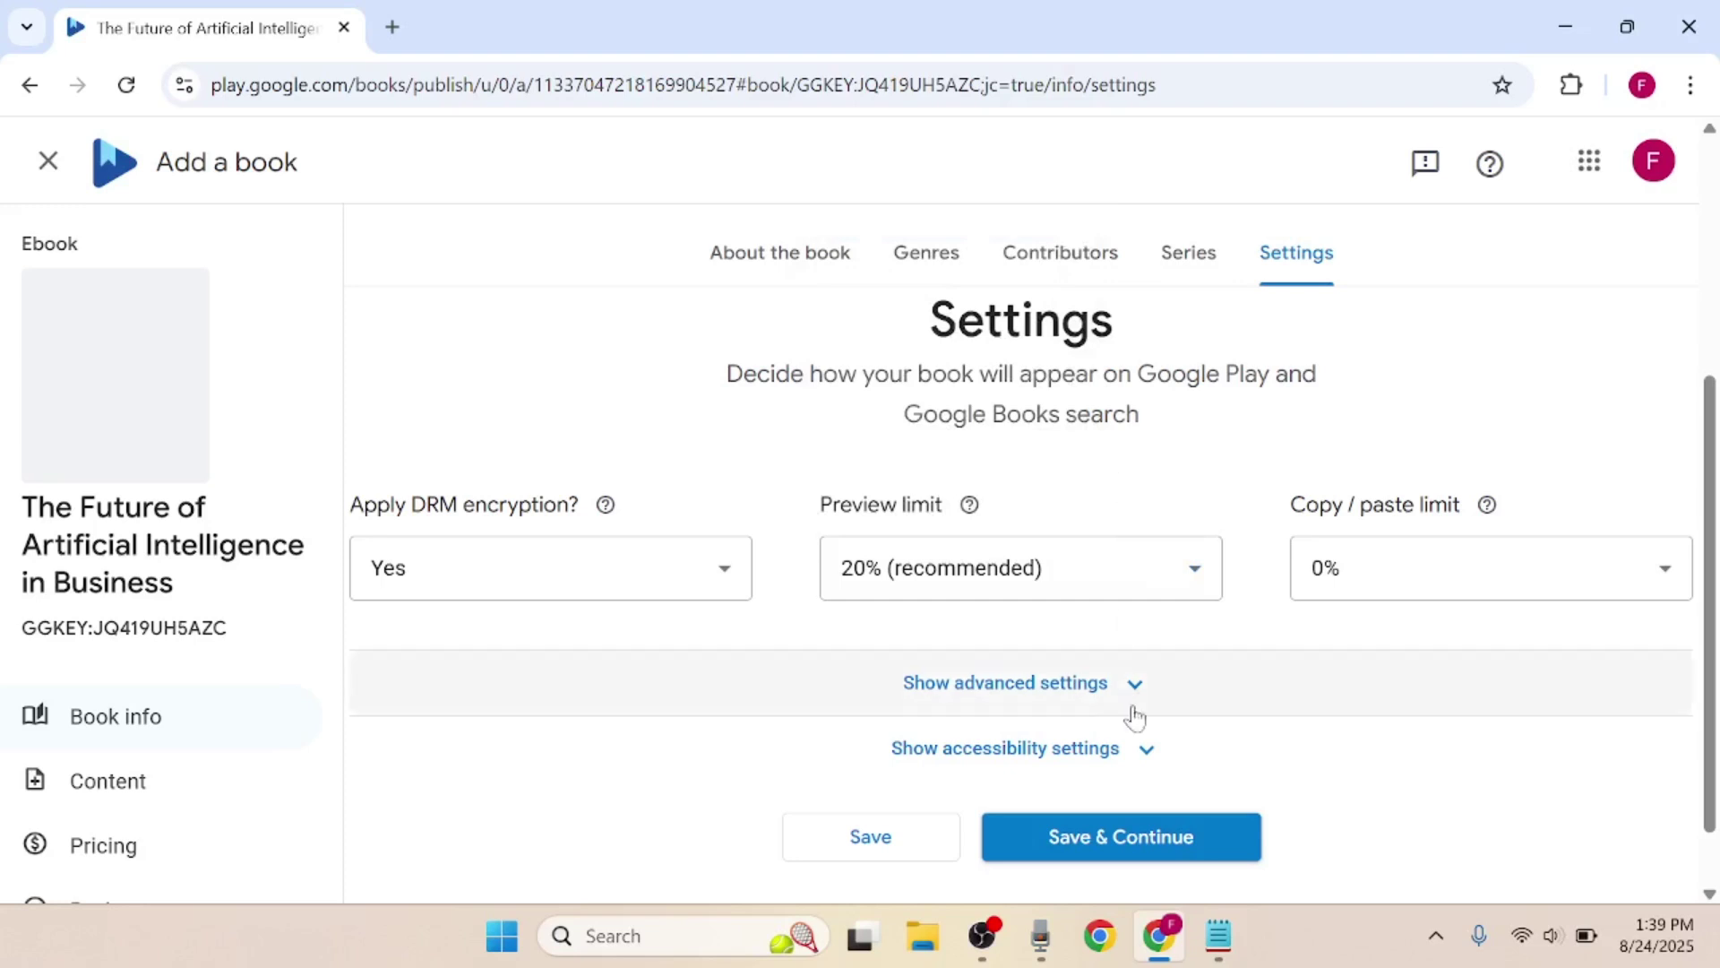
- Save the settings, then upload the book PDF and front cover image together
click(1139, 837)
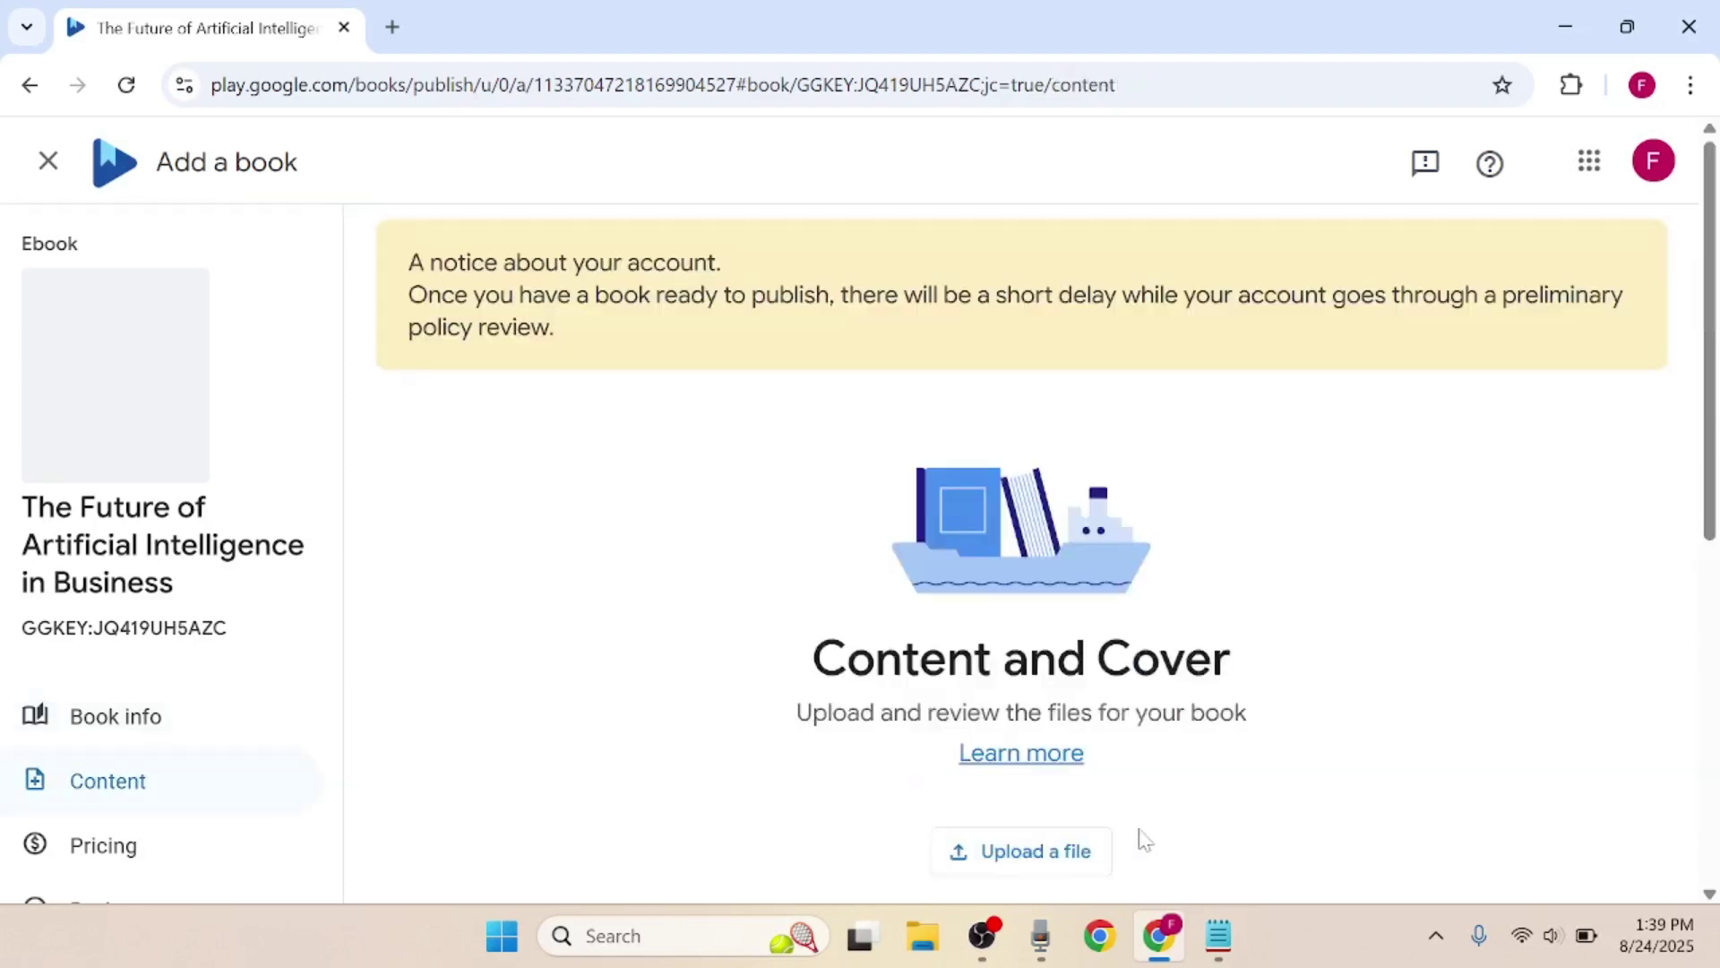
scroll(1143, 839, down, 2)
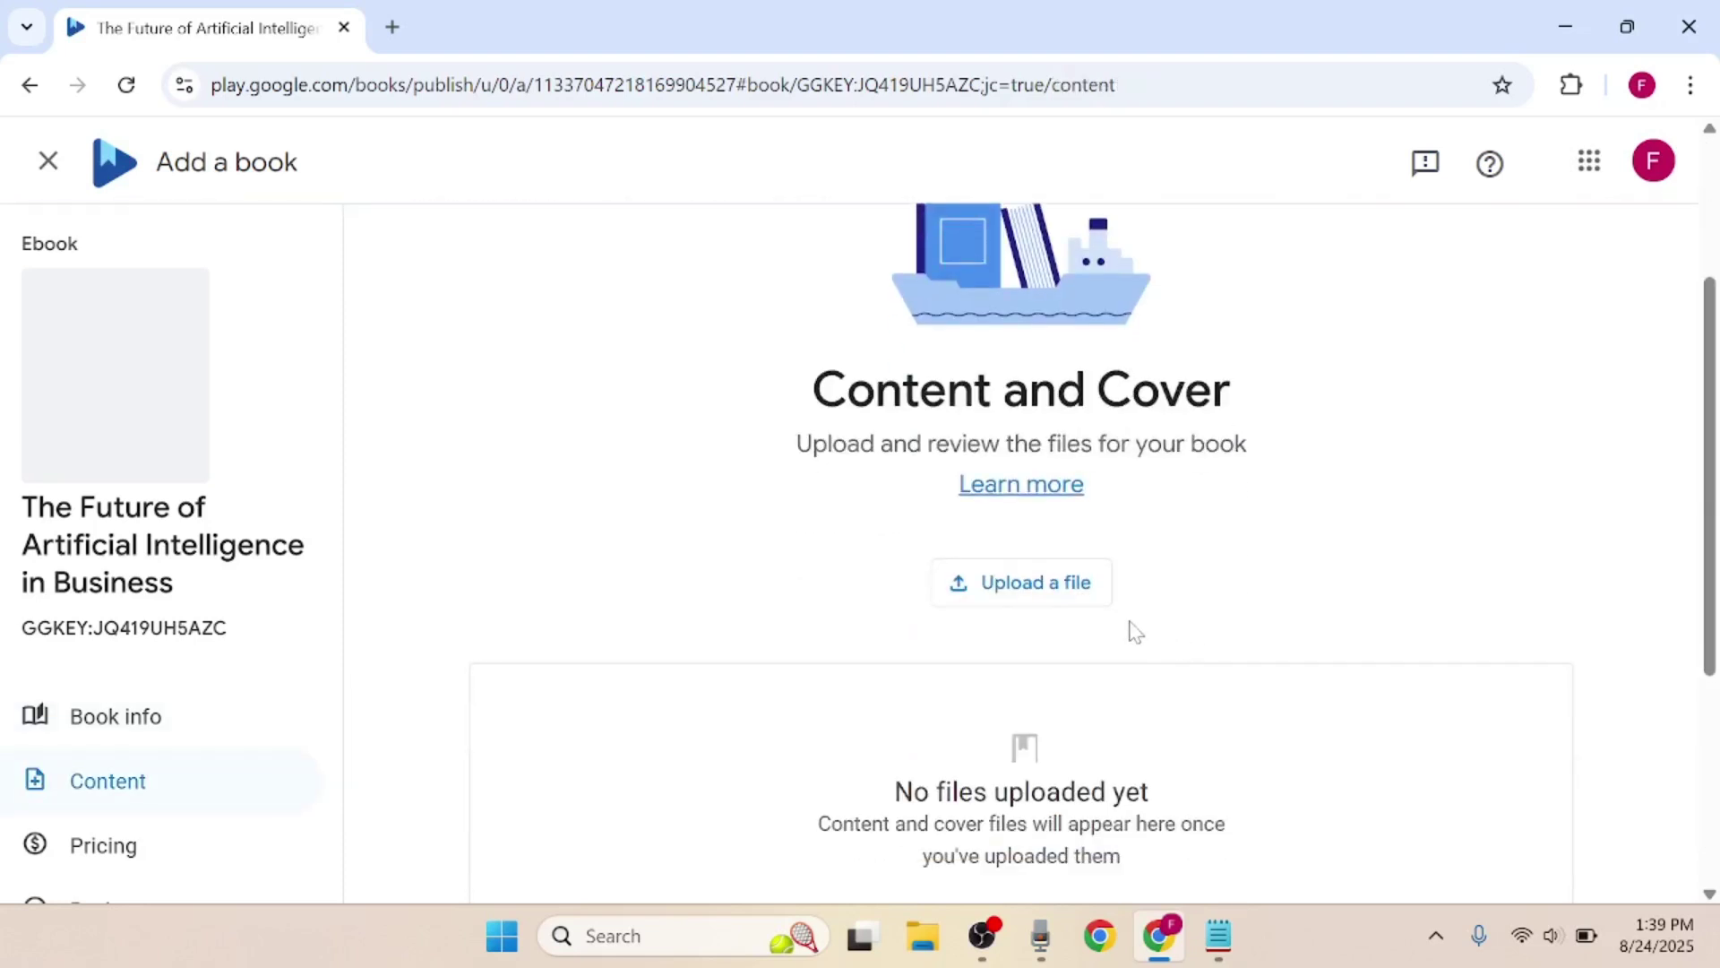
click(1080, 602)
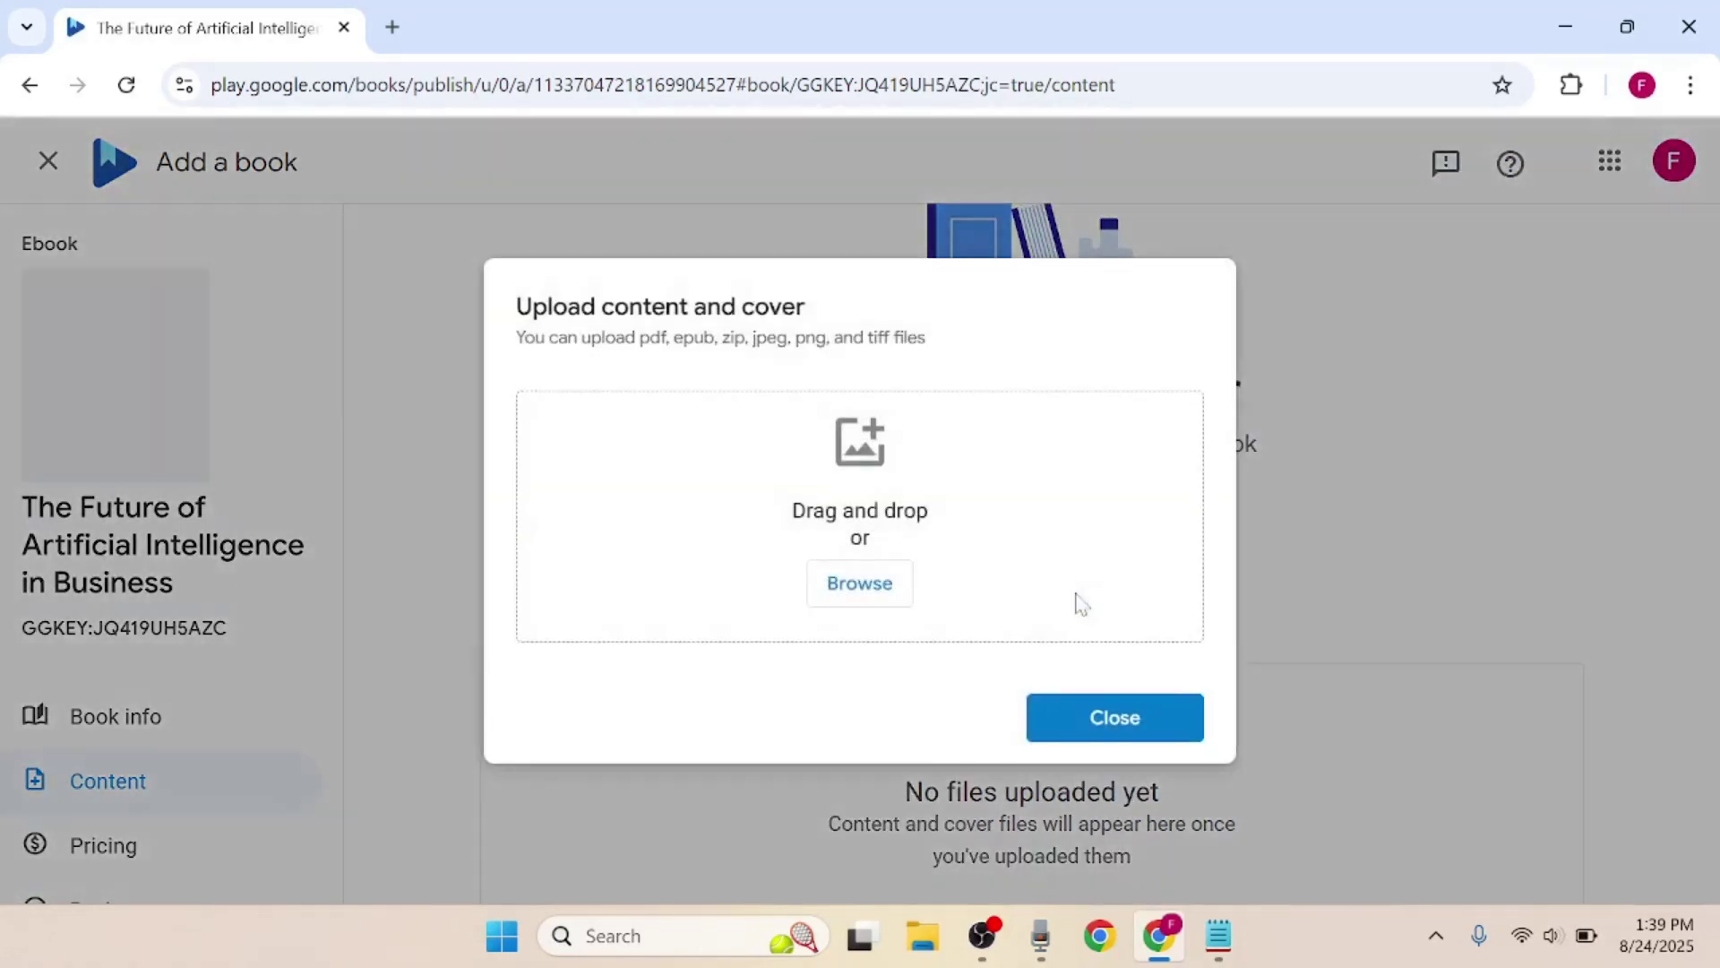
click(906, 591)
click(538, 286)
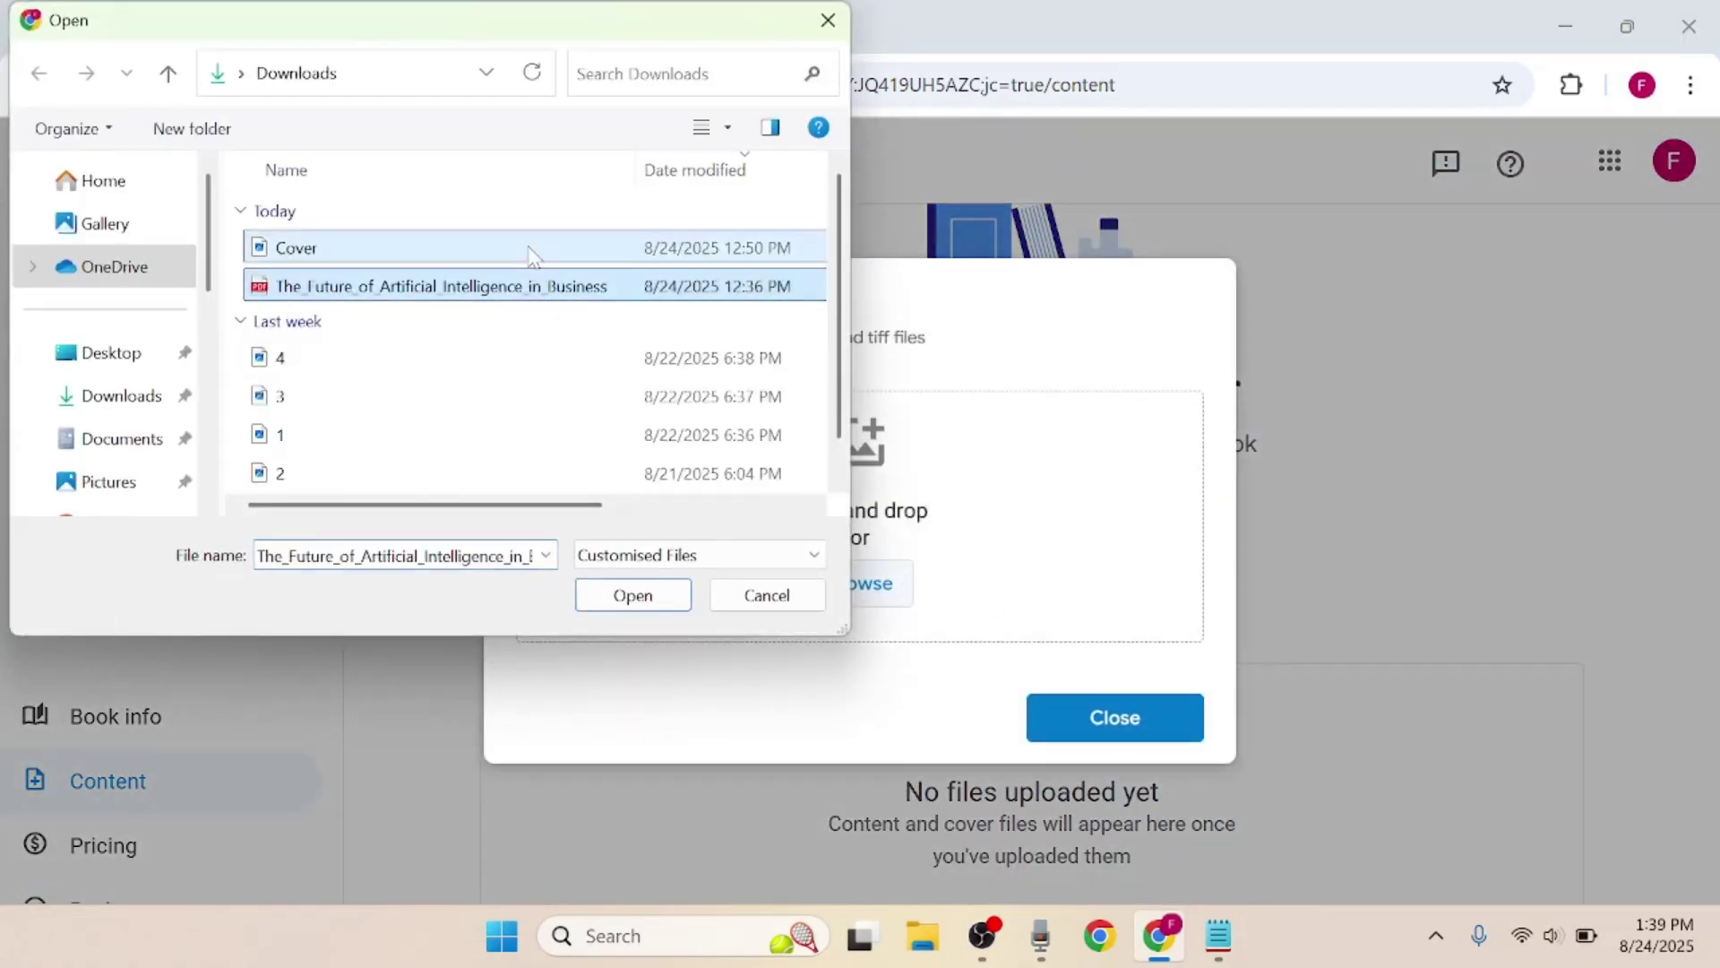
ctrl+click(532, 248)
click(629, 594)
click(1158, 671)
scroll(1155, 669, down, 3)
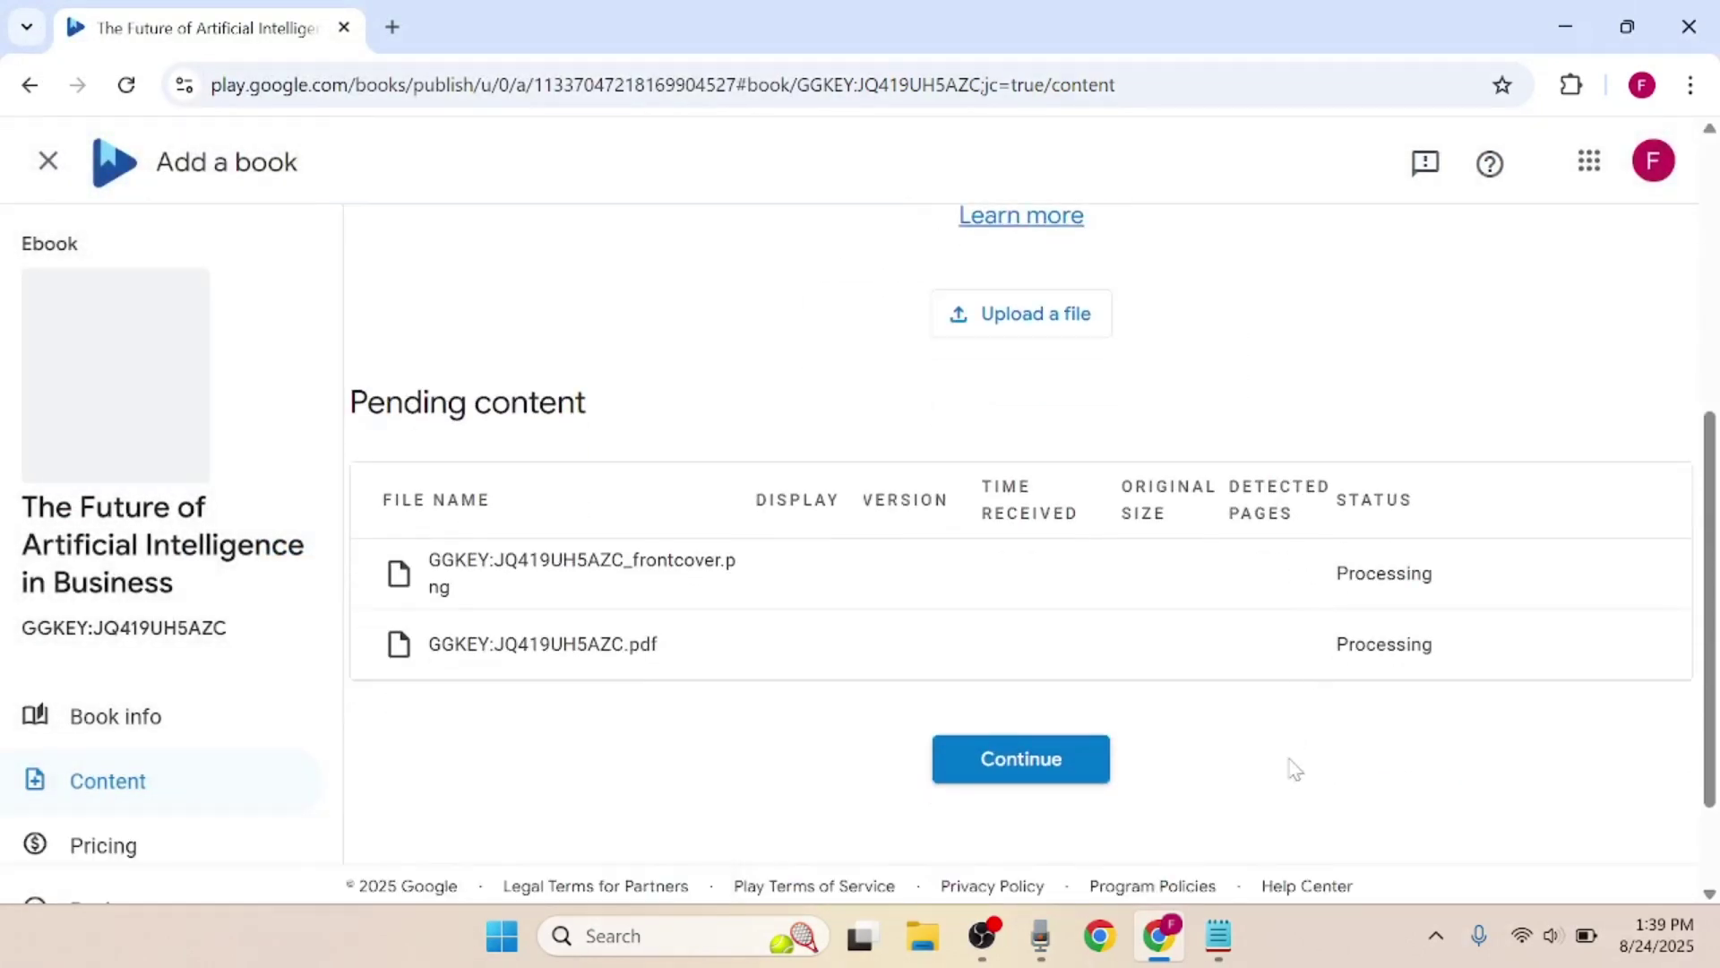
scroll(1294, 768, down, 2)
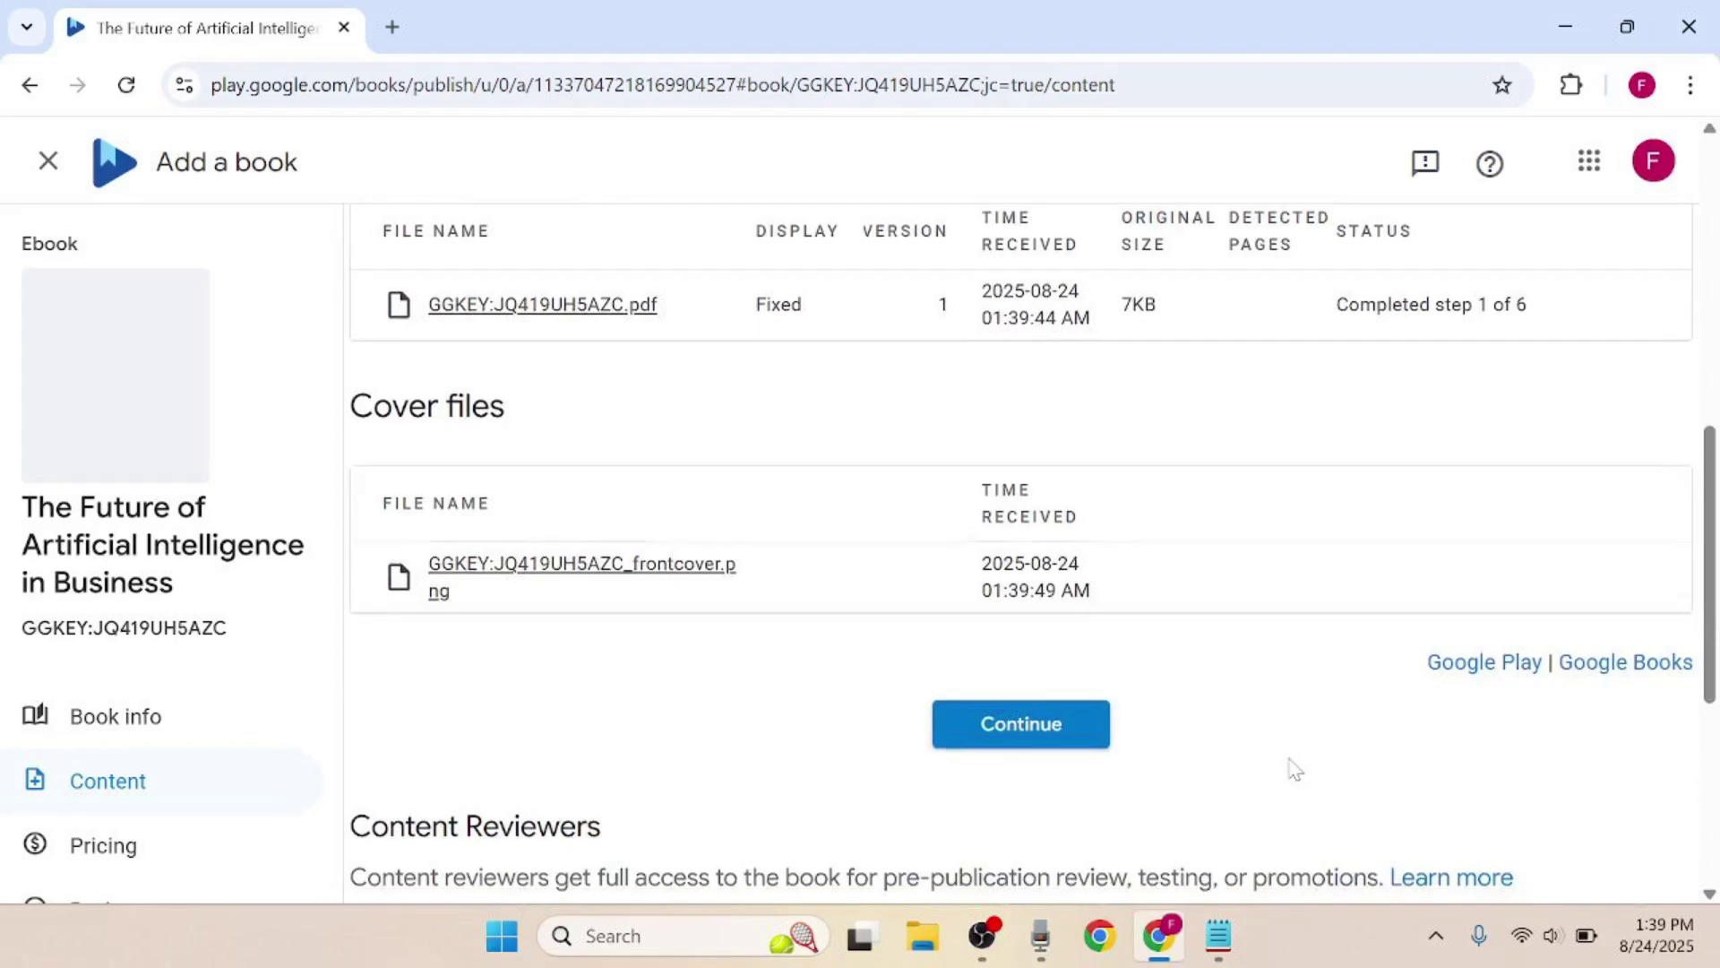
- On the pricing step, enter a £20 GBP price and adjust its region list
click(1045, 721)
scroll(1024, 683, down, 2)
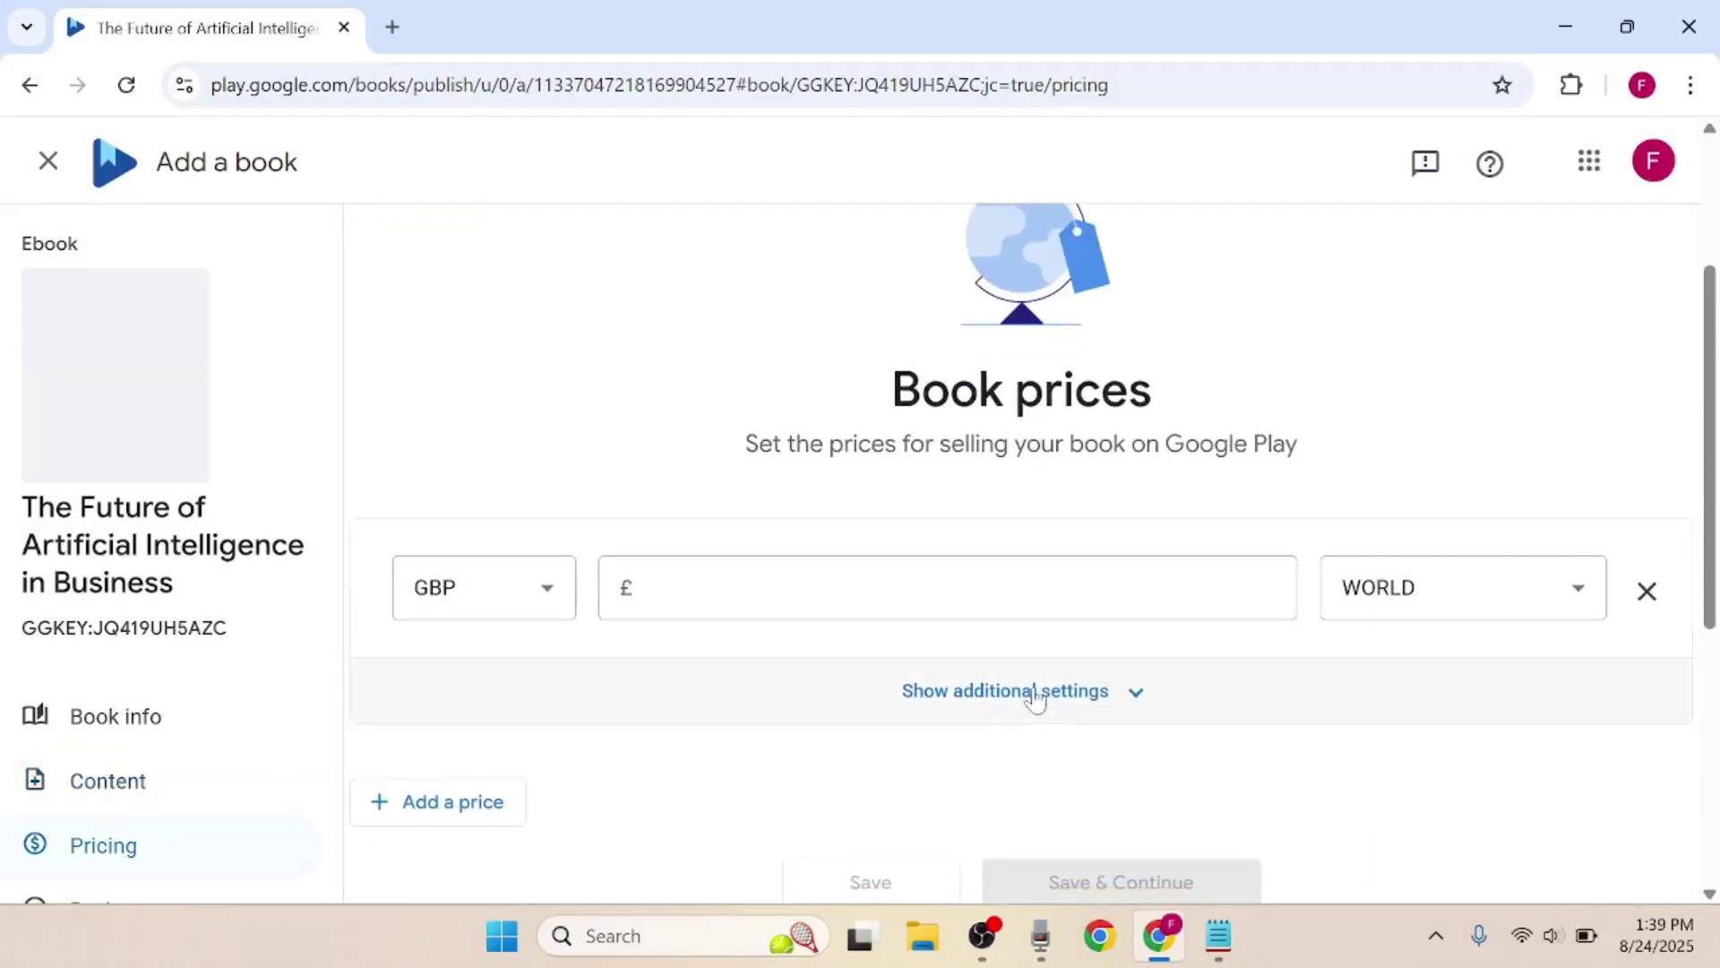
click(942, 588)
text(20)
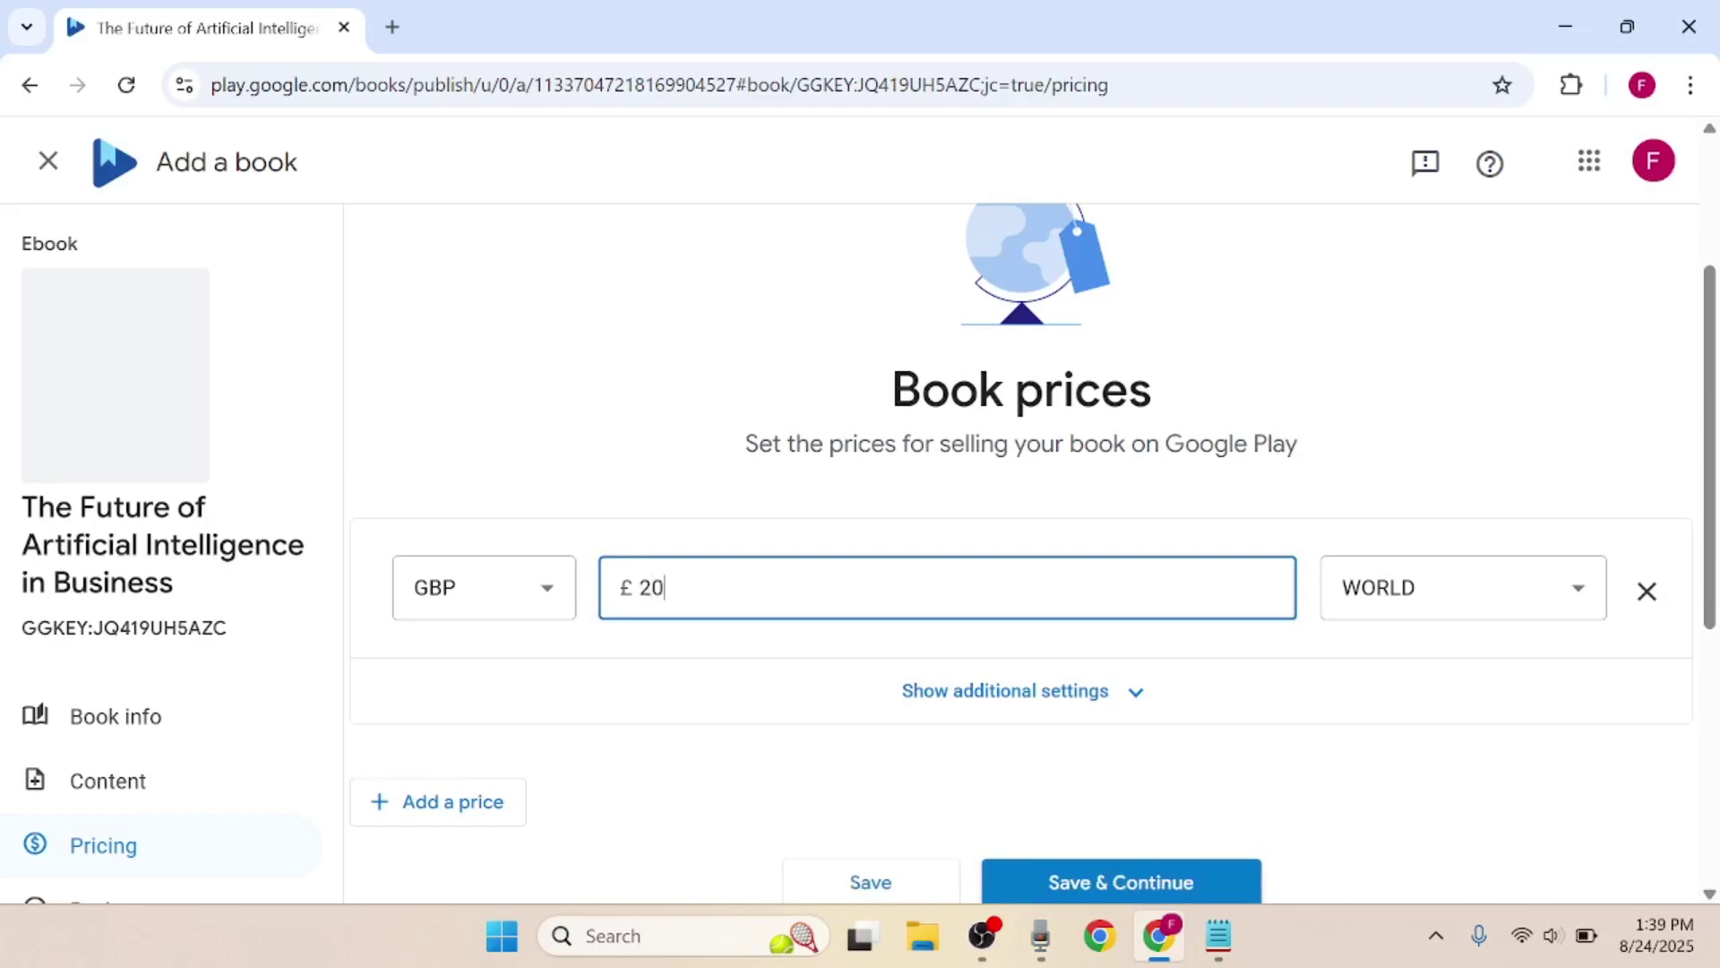
click(1444, 598)
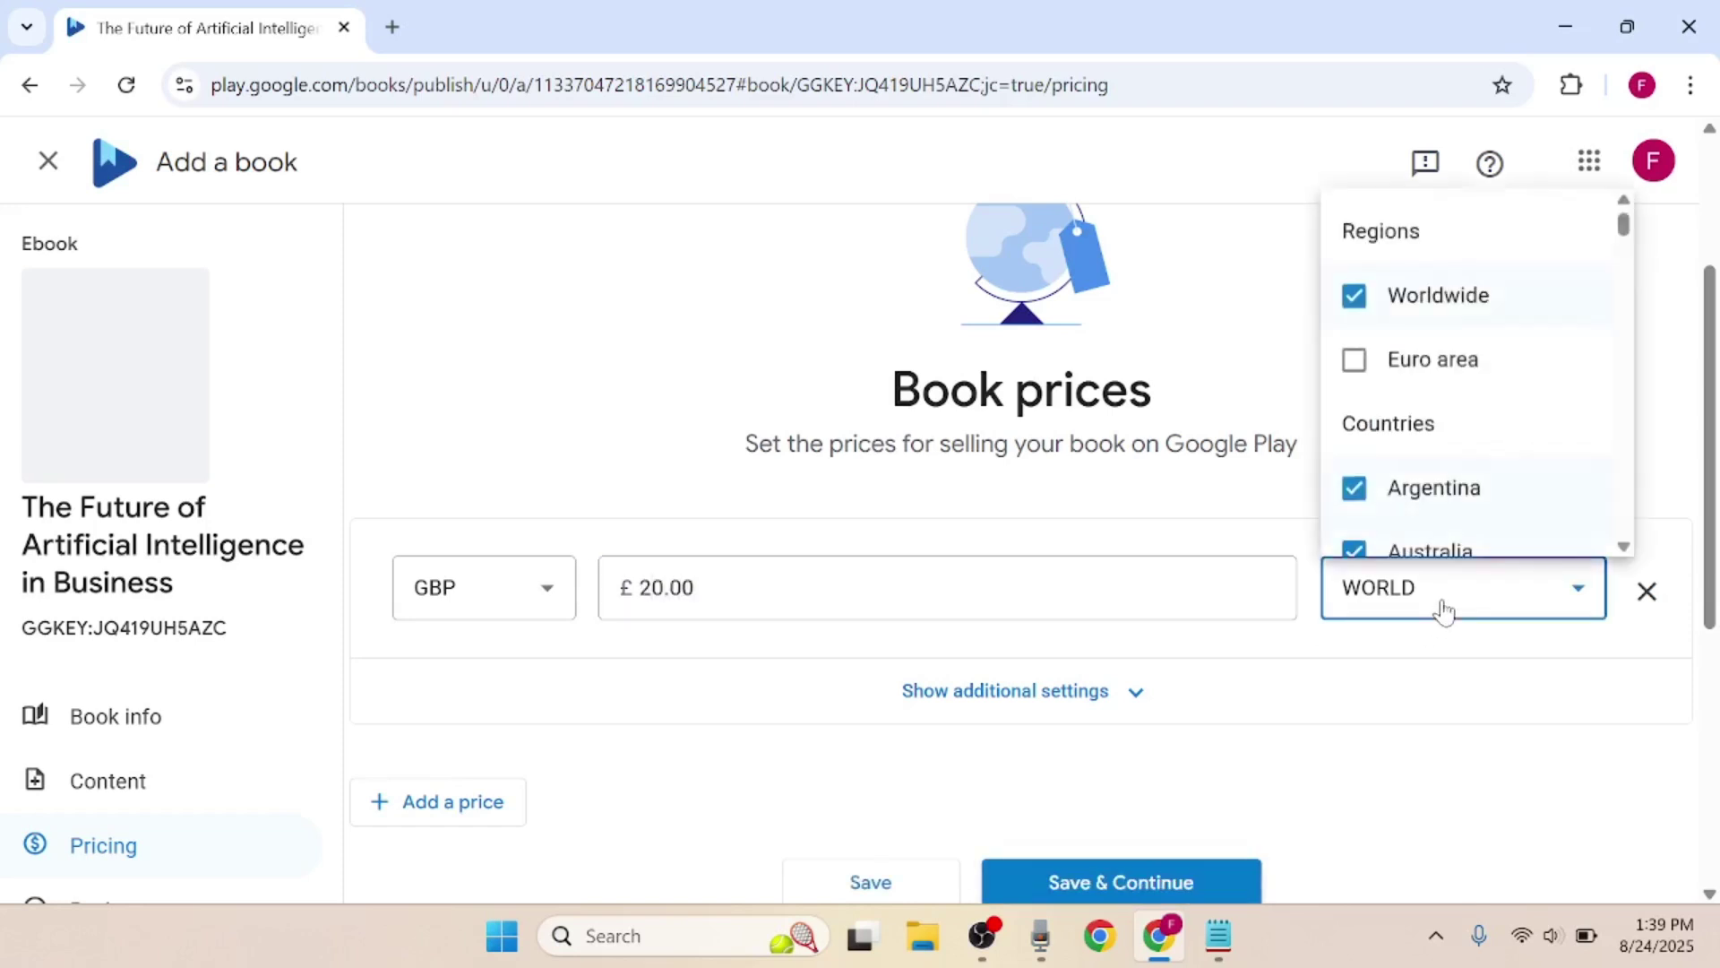
click(1398, 288)
click(1377, 487)
scroll(1385, 484, down, 2)
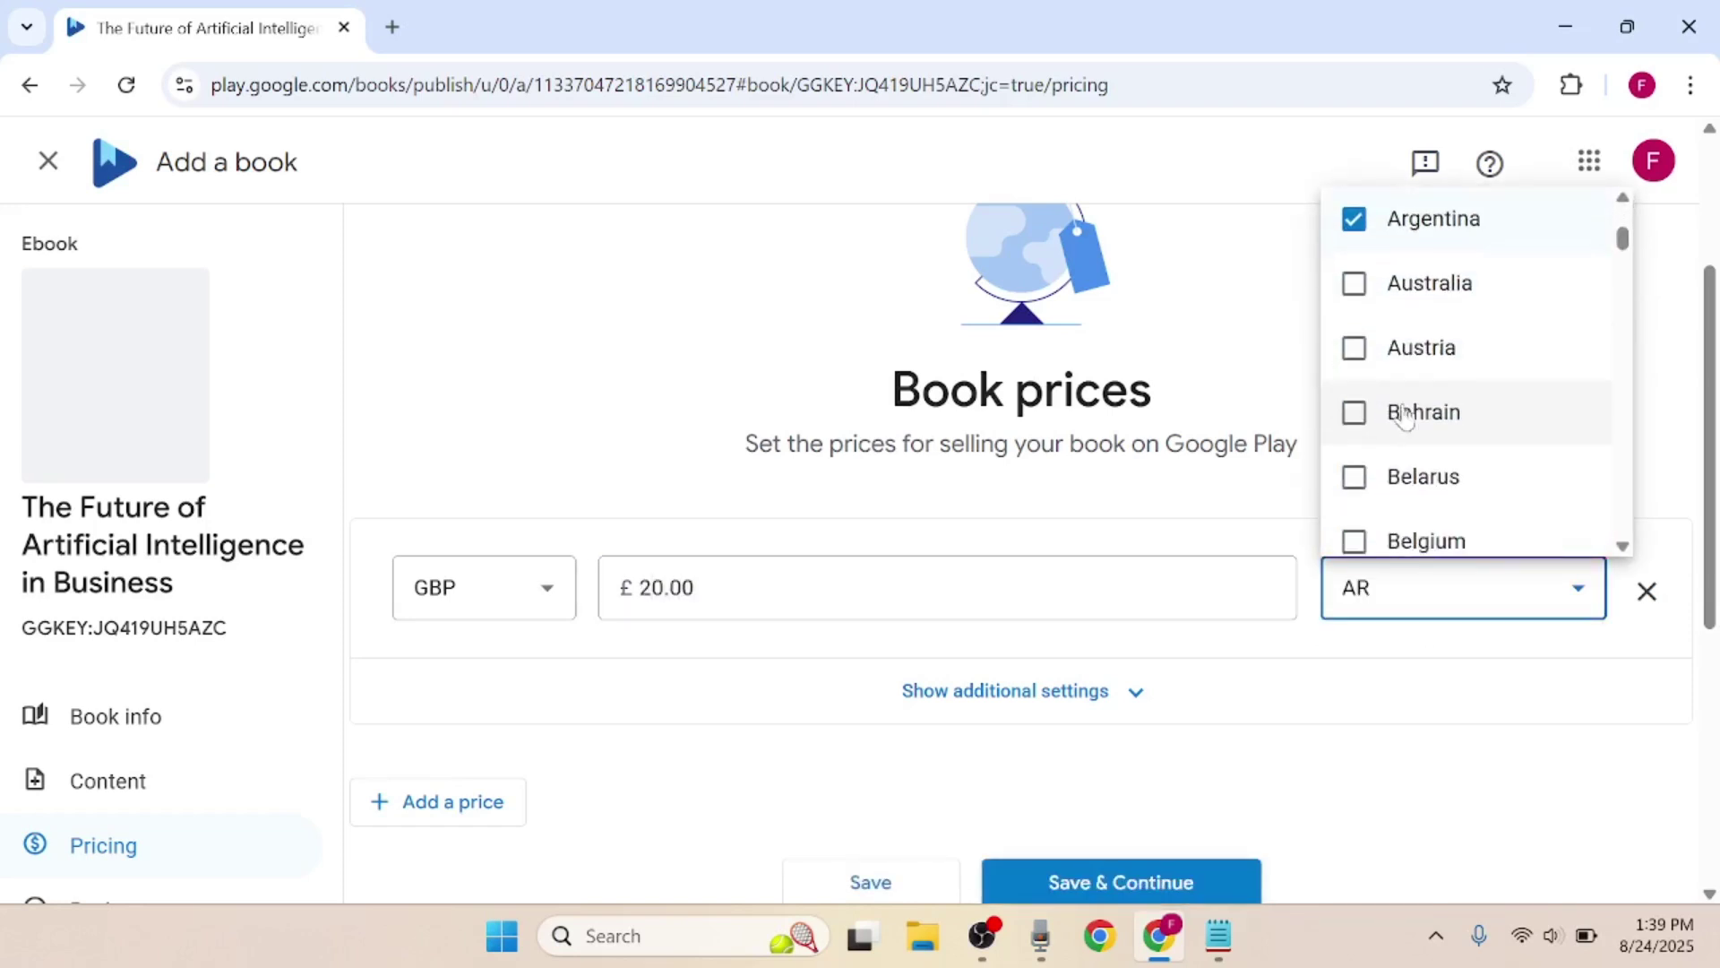
click(1405, 410)
click(1415, 353)
click(1430, 285)
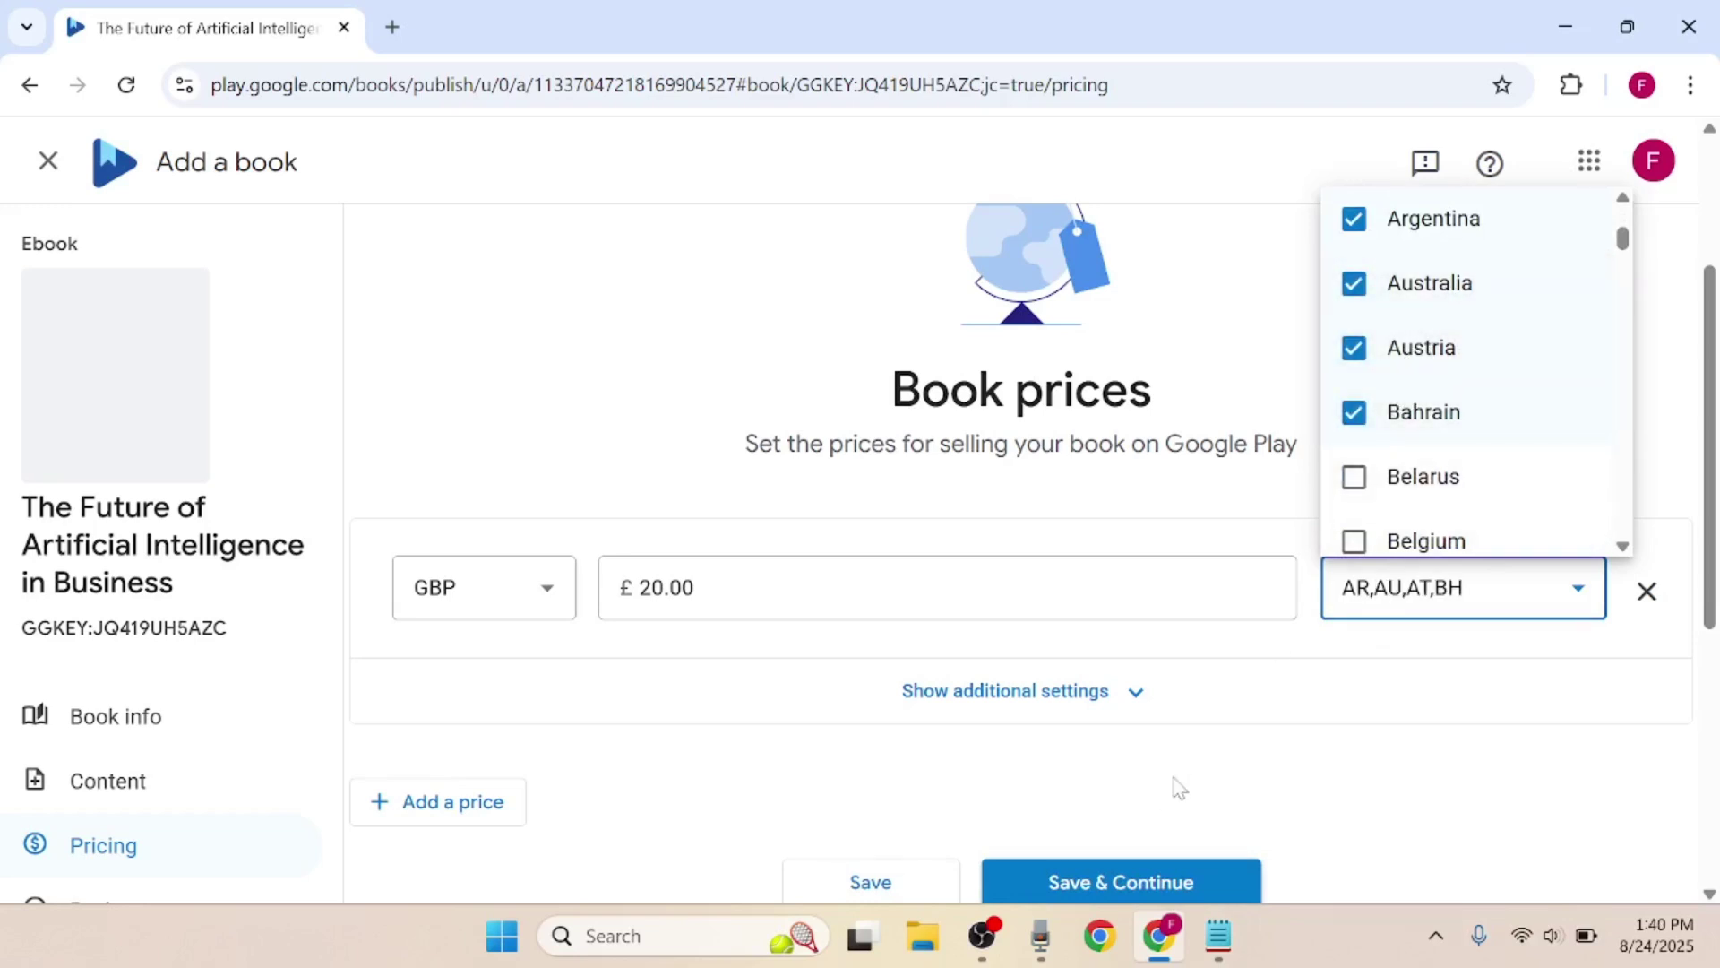
scroll(1175, 789, down, 1)
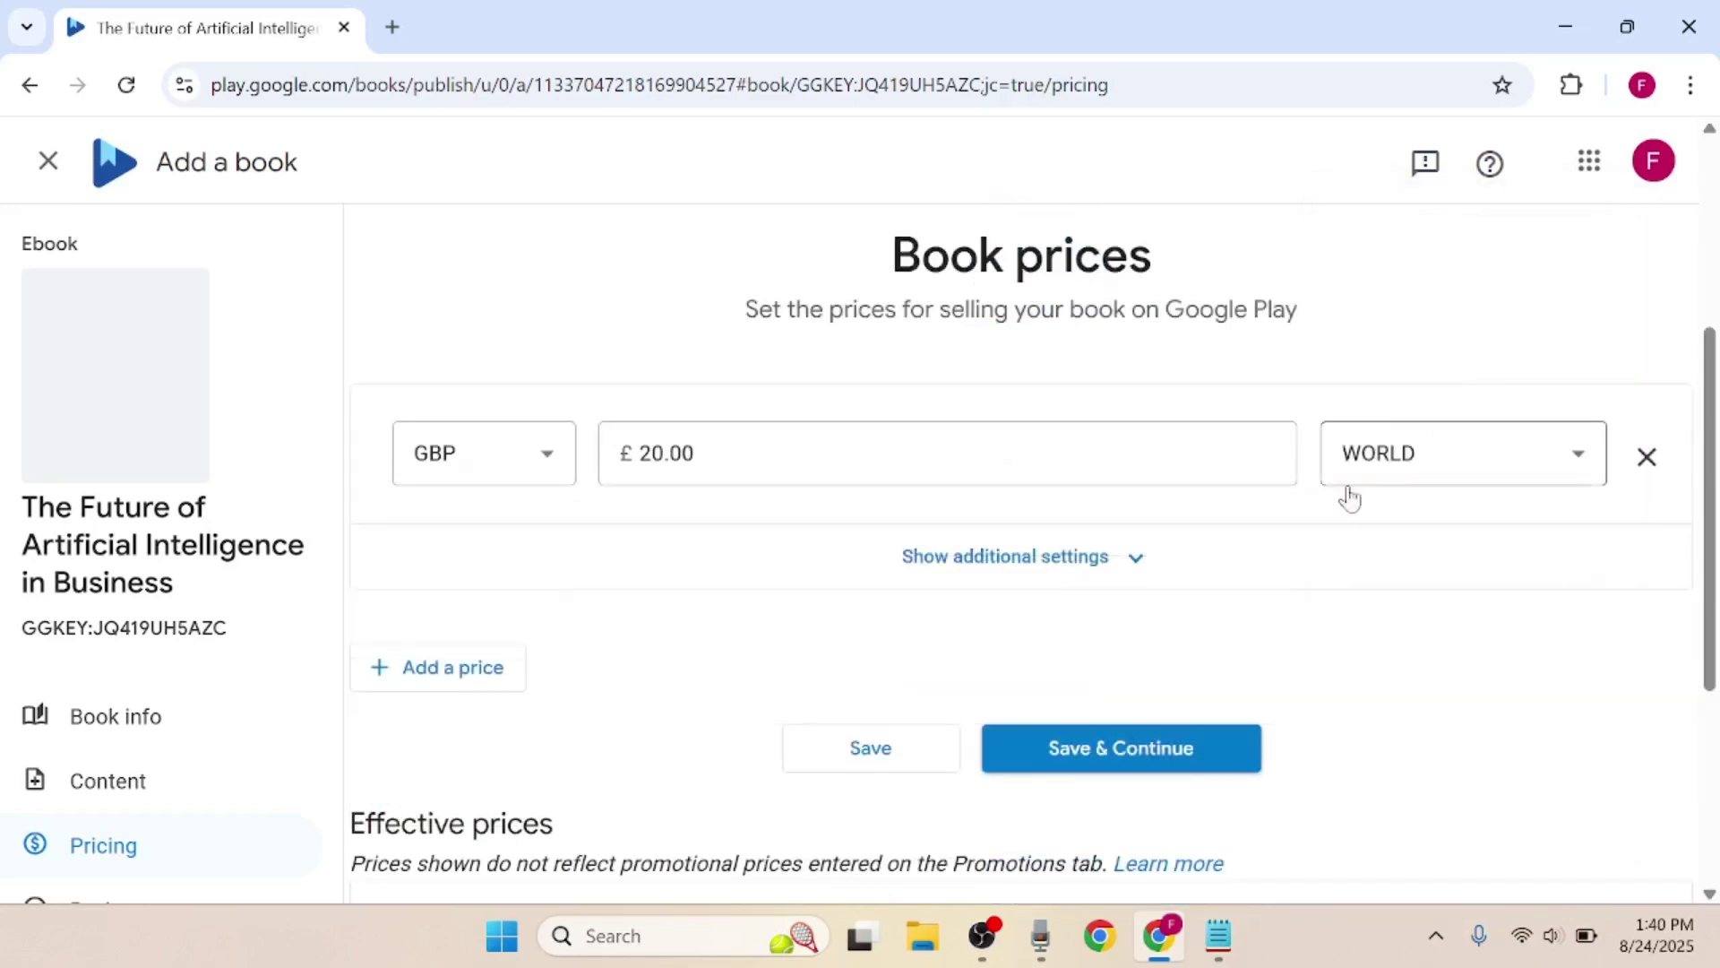
- Save the £20.00 price and publish the ebook from the review page
click(1123, 749)
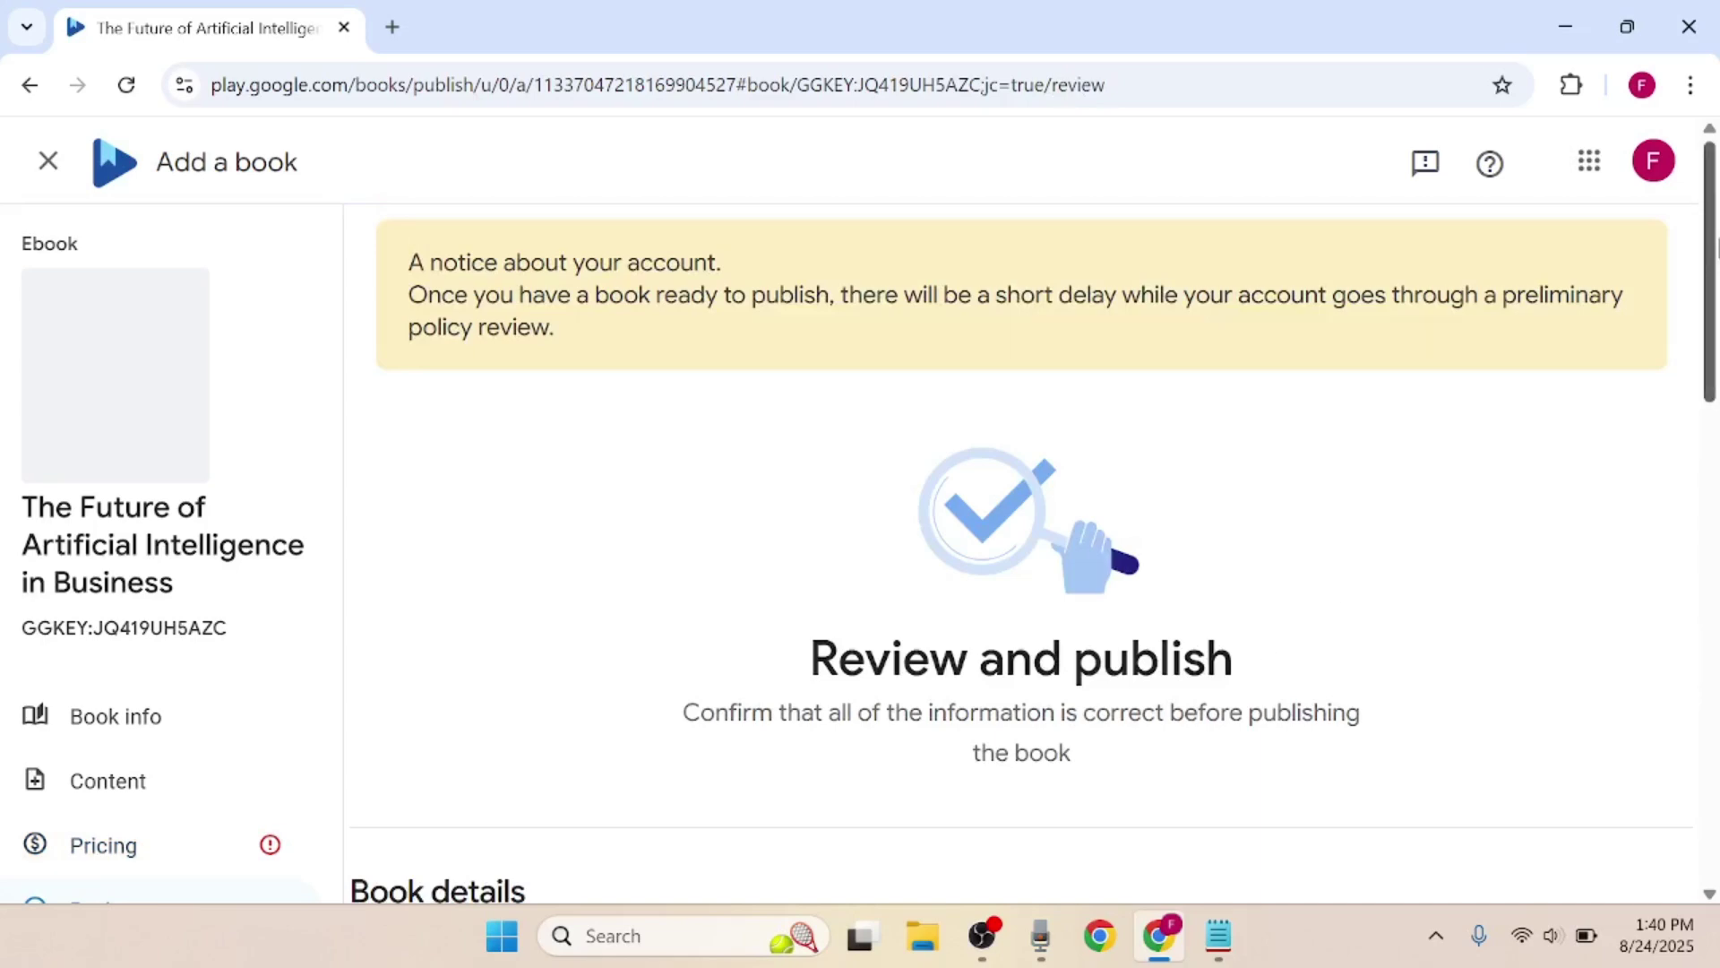
drag(1710, 269, 1684, 732)
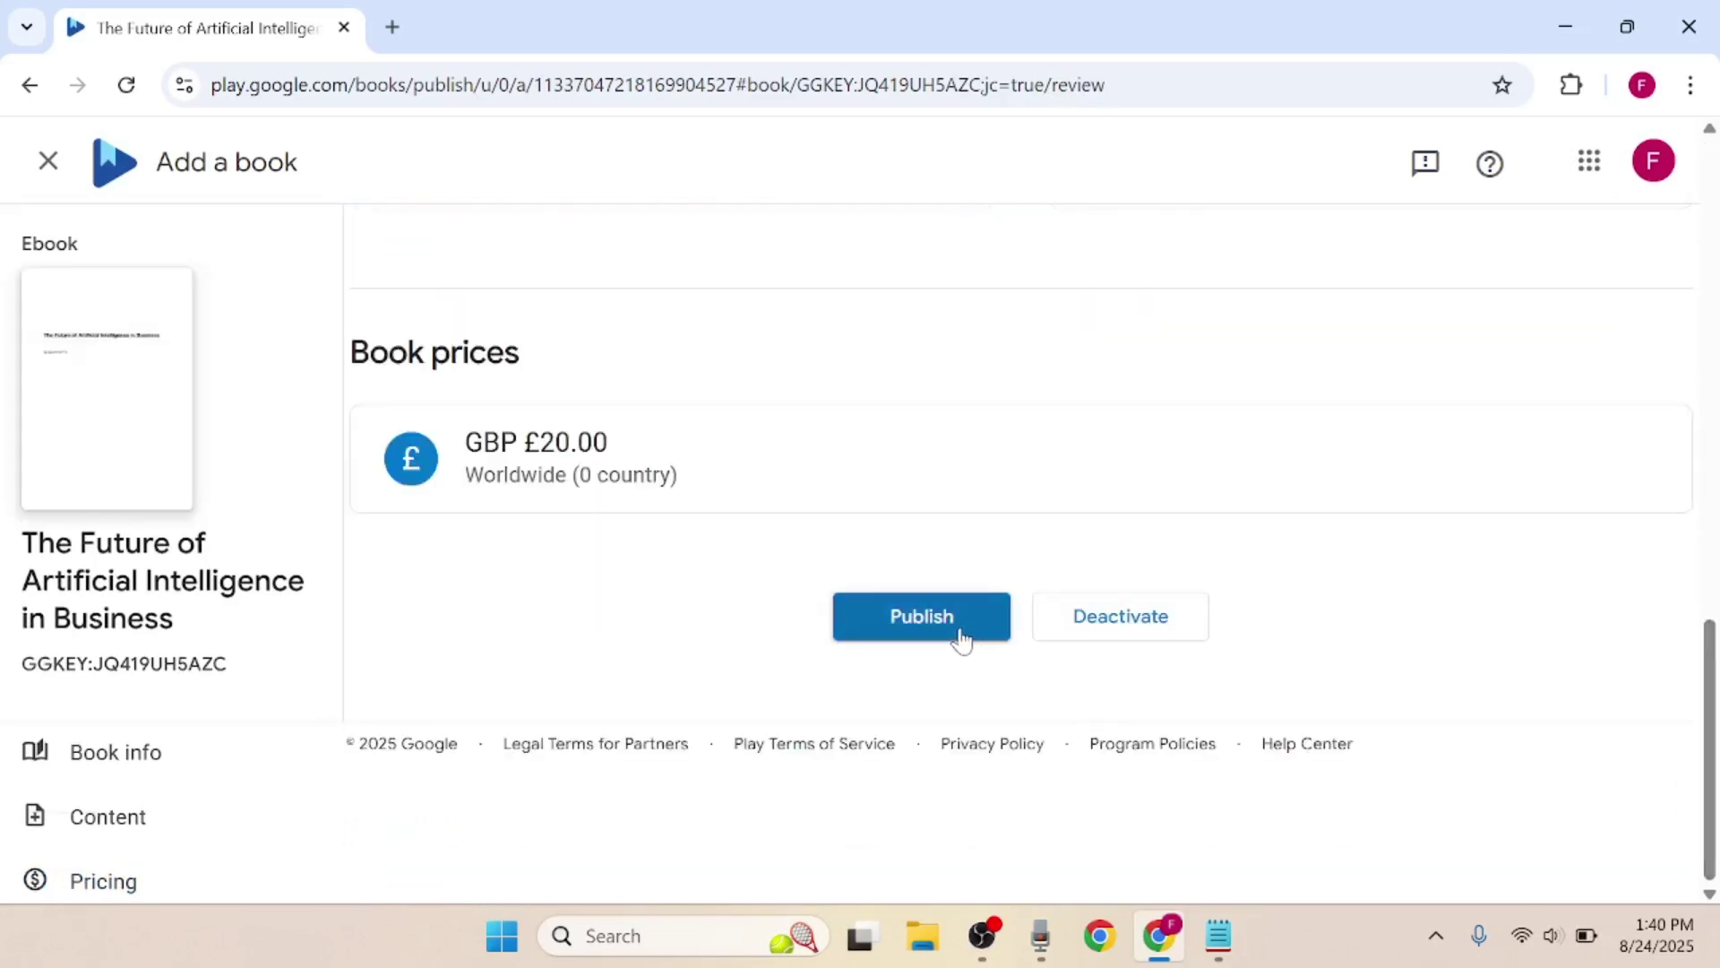
click(963, 640)
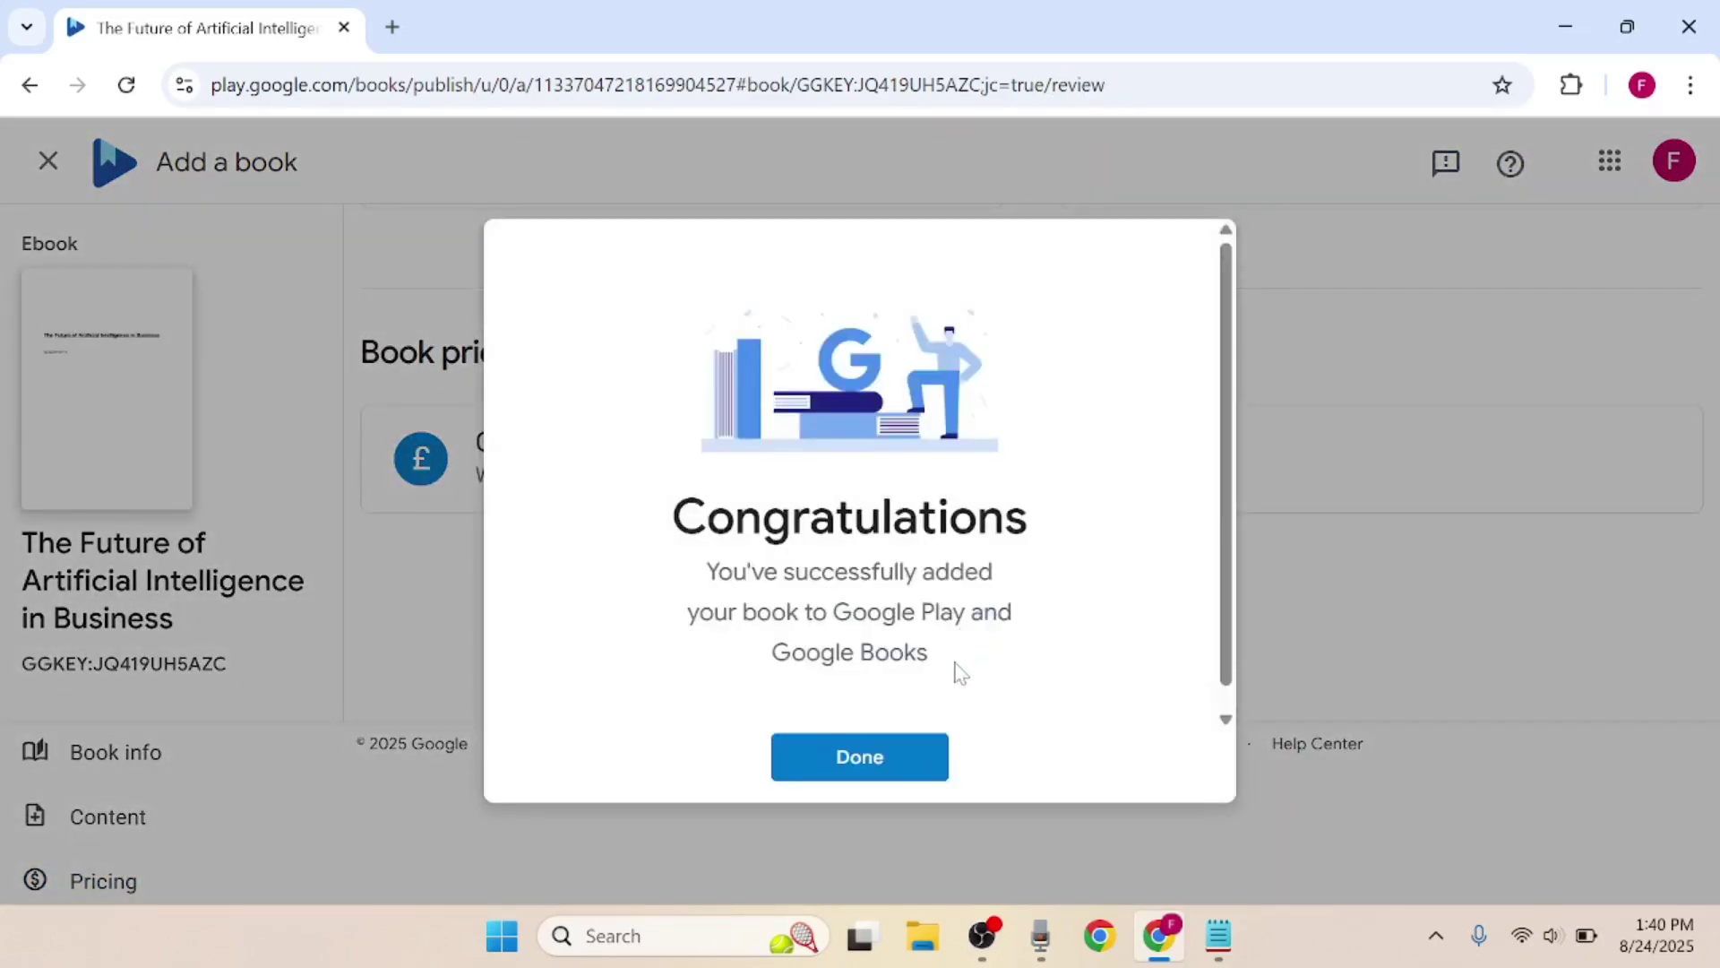
- Dismiss the Congratulations dialog with Done to reach the Book catalog
click(892, 763)
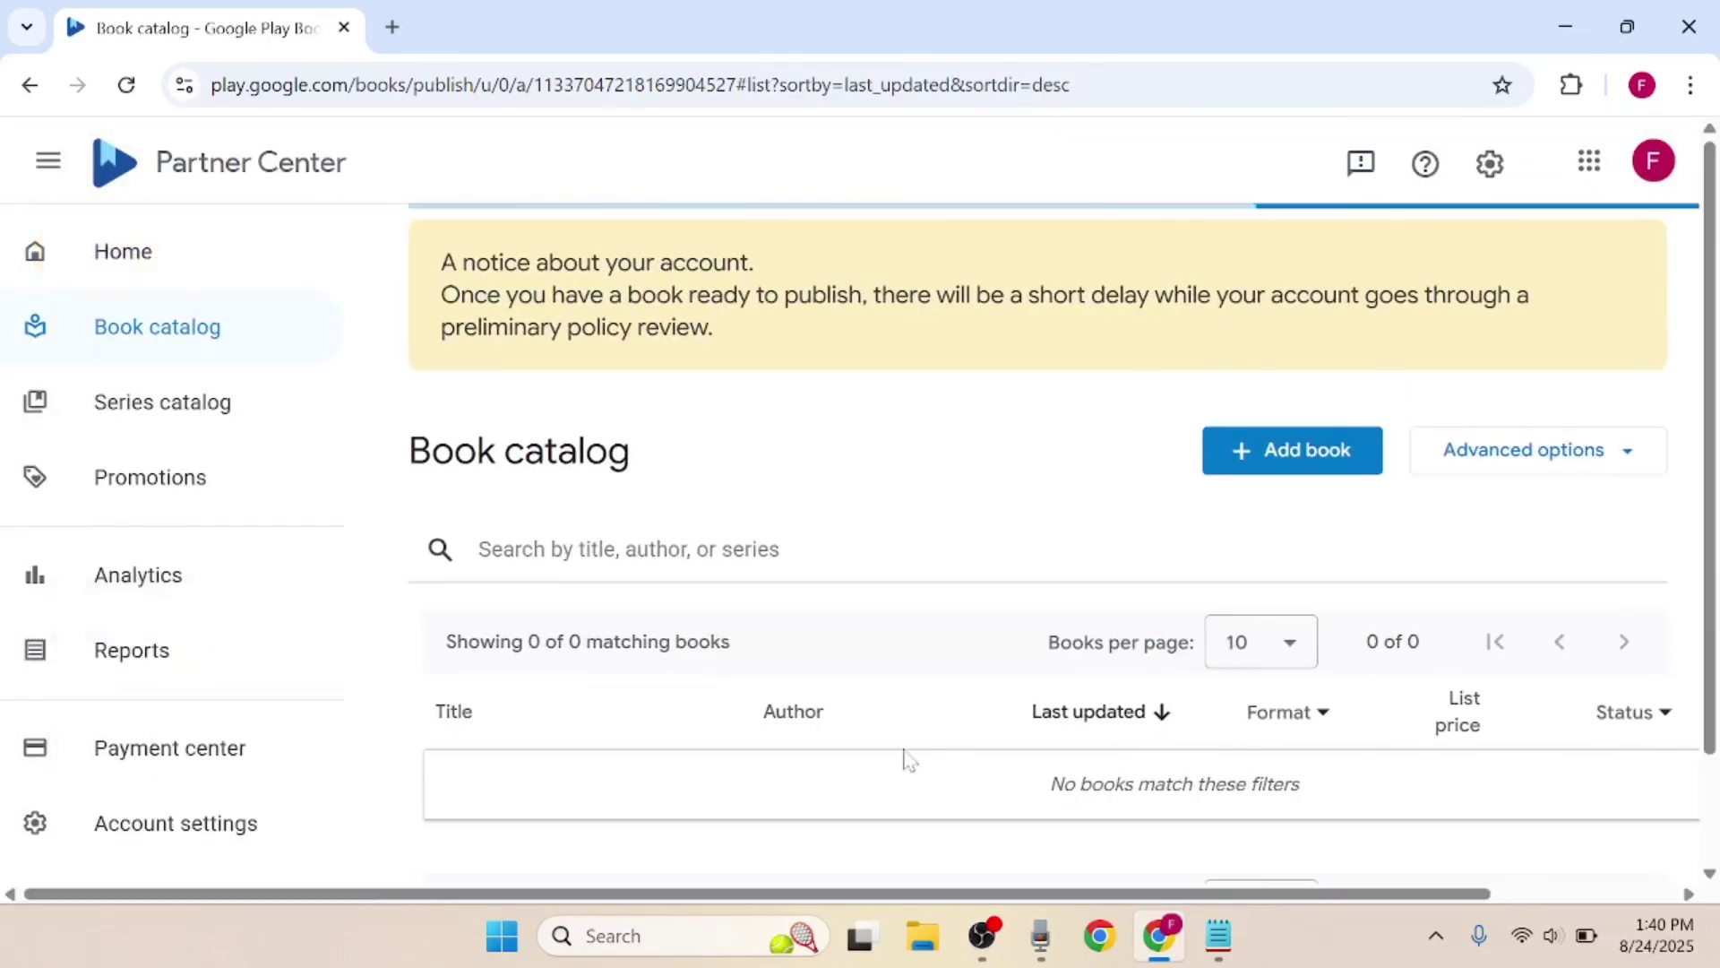
scroll(1620, 605, down, 1)
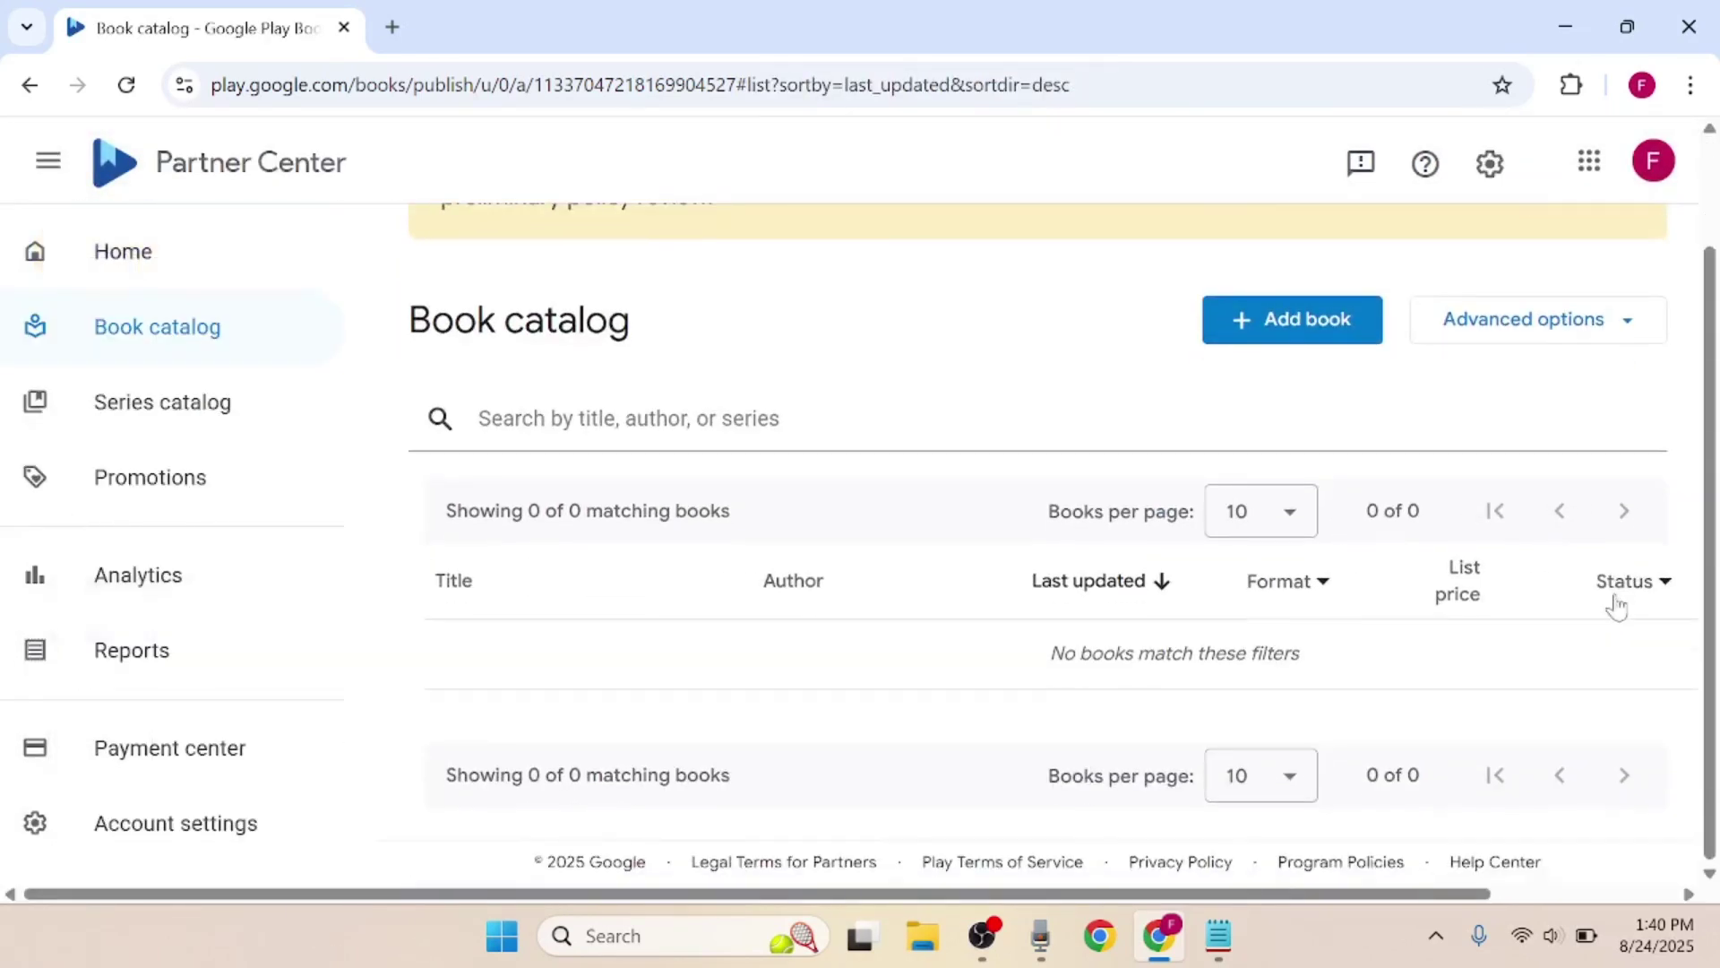